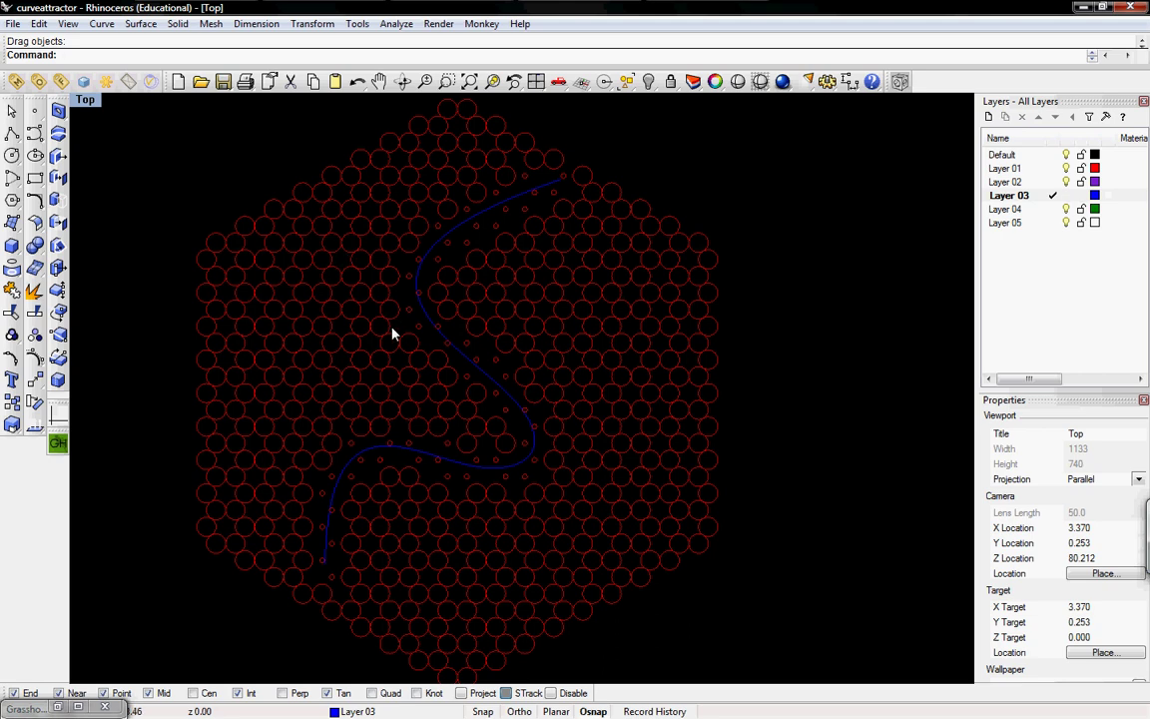
Step: Drag the S-shaped attractor curve down and left over the circle pattern in the Top viewport
{"action": "left_click_drag", "start_coordinate": [456, 355], "coordinate": [472, 388]}
{"action": "left_click", "coordinate": [472, 388]}
{"action": "left_click", "coordinate": [493, 413]}
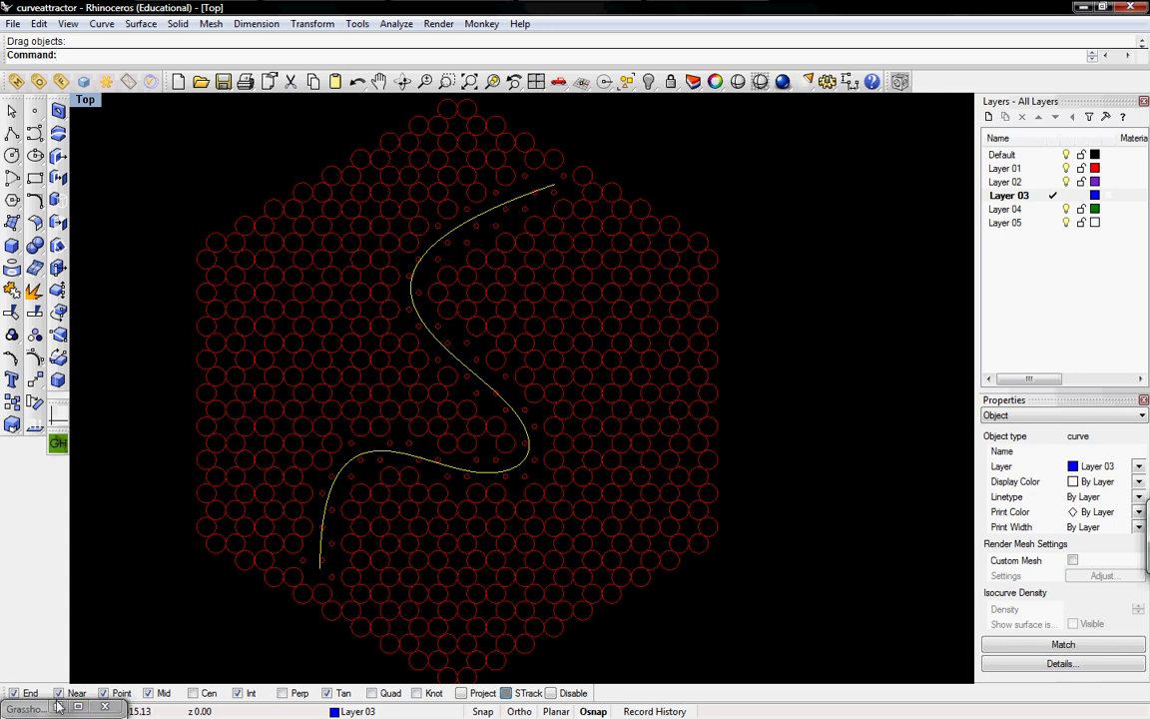
{"action": "right_click_drag", "start_coordinate": [485, 479], "coordinate": [396, 462]}
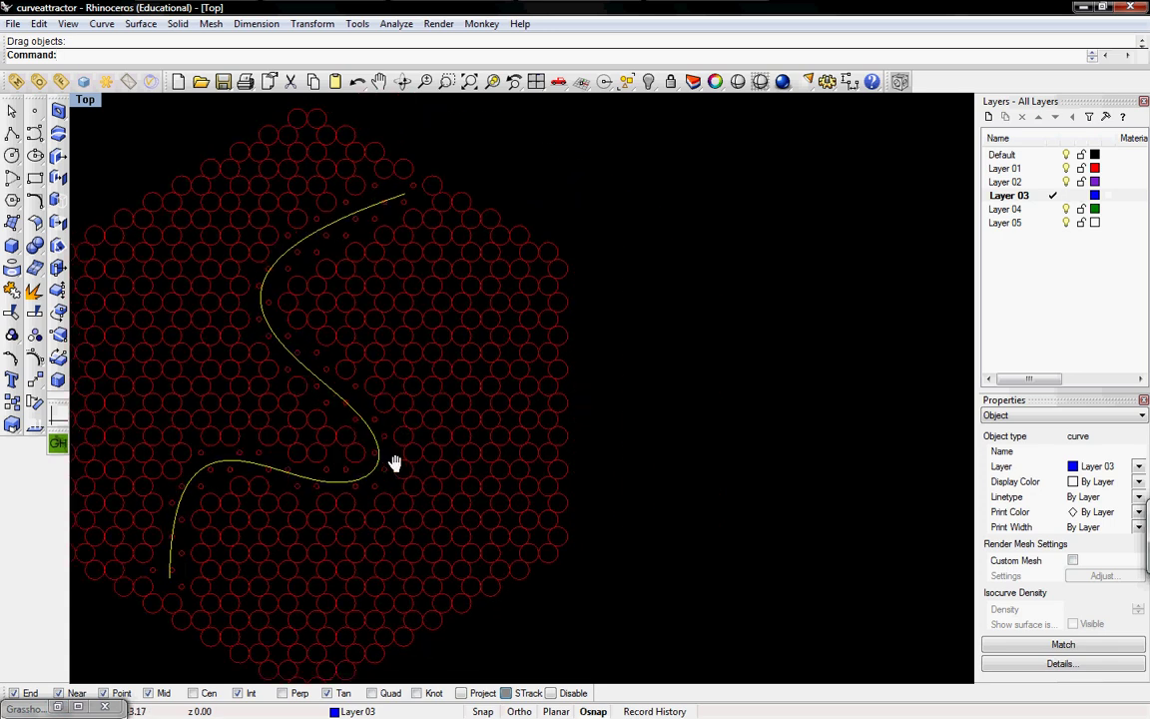
Step: Delete the Dispatch, F(x), Circle and grid components, leaving only the four input parameters
{"action": "left_click", "coordinate": [57, 707]}
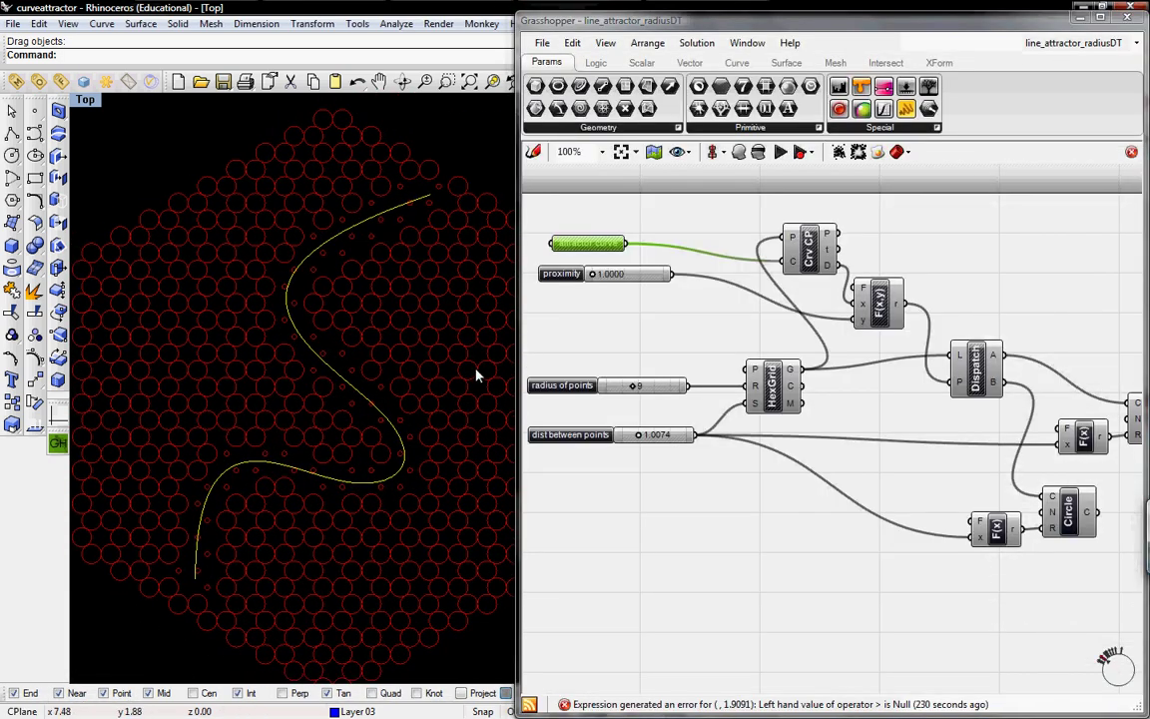
{"action": "right_click_drag", "start_coordinate": [764, 511], "coordinate": [812, 538]}
{"action": "left_click_drag", "start_coordinate": [1106, 589], "coordinate": [674, 217]}
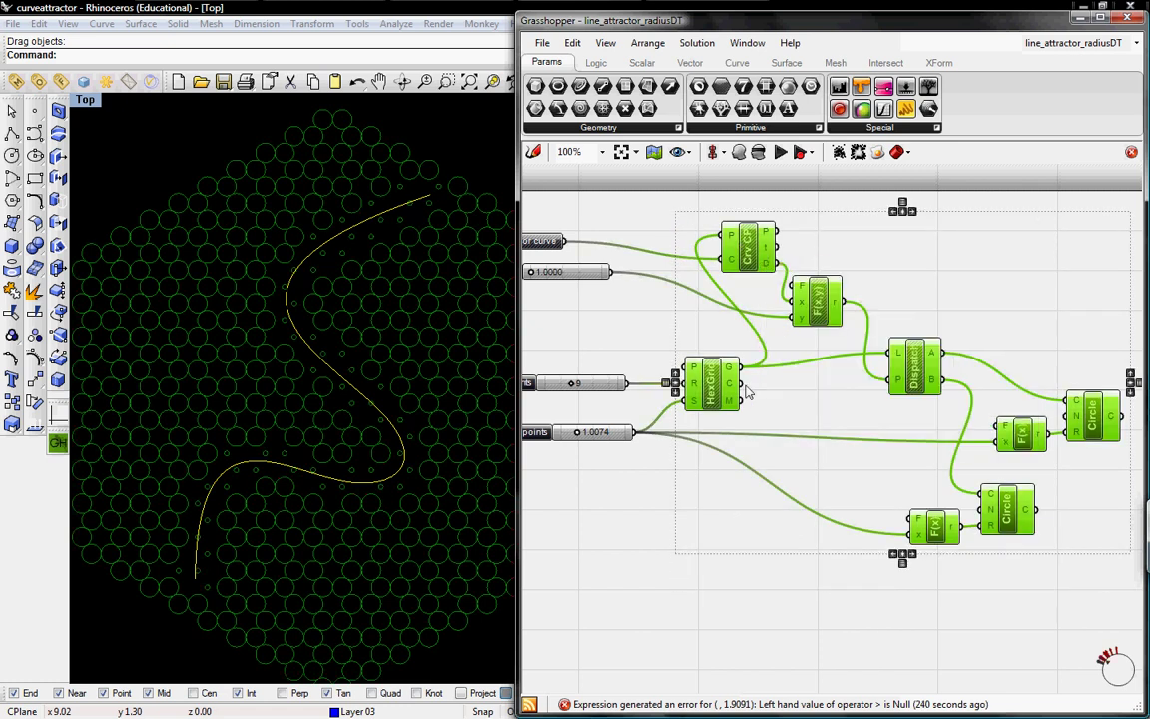
{"action": "key", "text": "Delete"}
{"action": "right_click_drag", "start_coordinate": [673, 342], "coordinate": [729, 365]}
{"action": "left_click", "coordinate": [333, 267]}
{"action": "left_click", "coordinate": [337, 241]}
{"action": "left_click", "coordinate": [360, 270]}
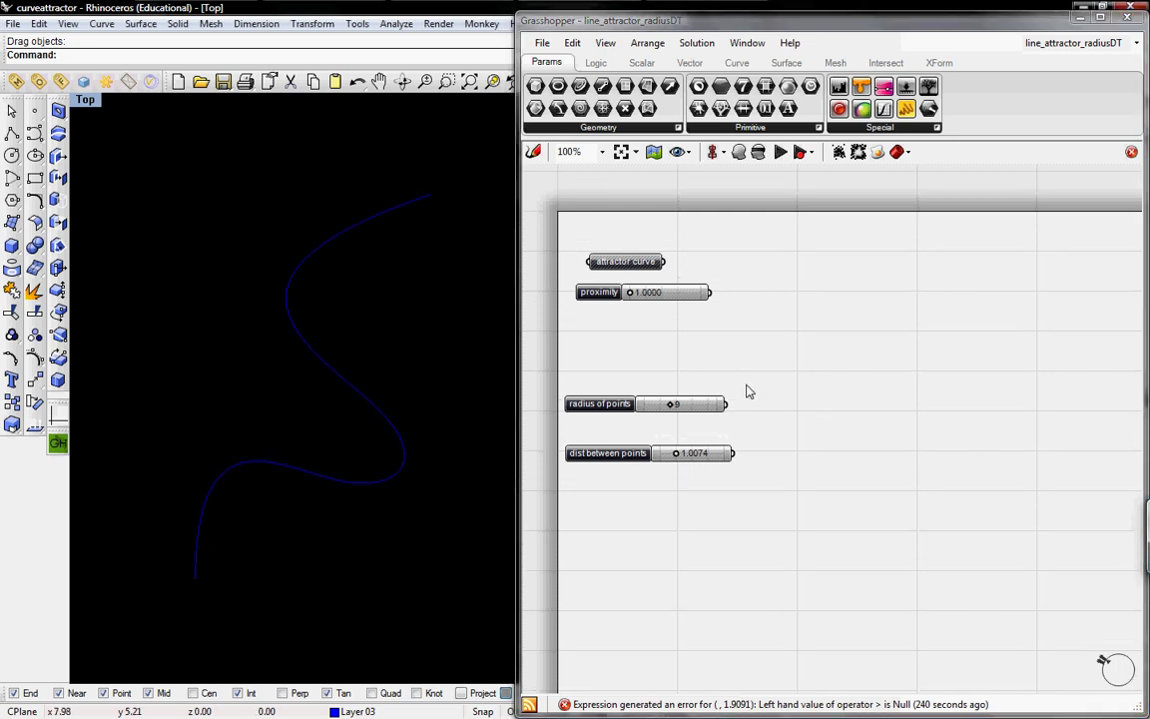
Step: Place a Grid Hexagonal component from Vector > Point on the canvas
{"action": "right_click_drag", "start_coordinate": [746, 390], "coordinate": [762, 377]}
{"action": "left_click_drag", "start_coordinate": [662, 390], "coordinate": [670, 399]}
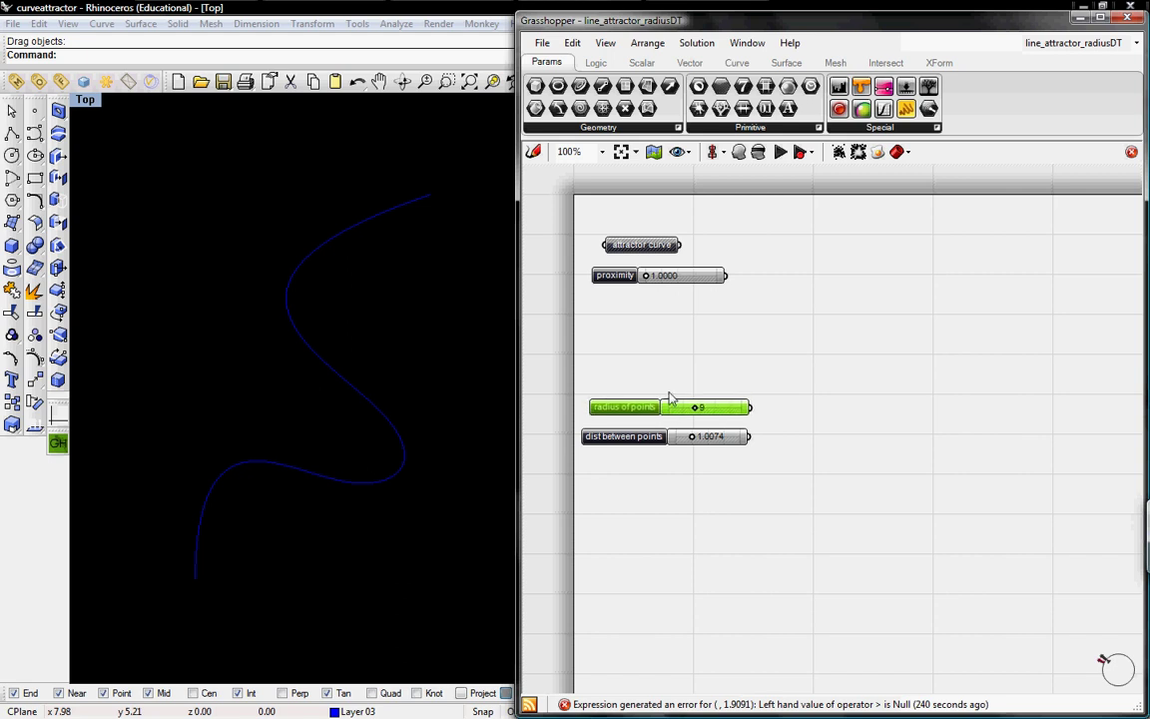
{"action": "left_click", "coordinate": [694, 62]}
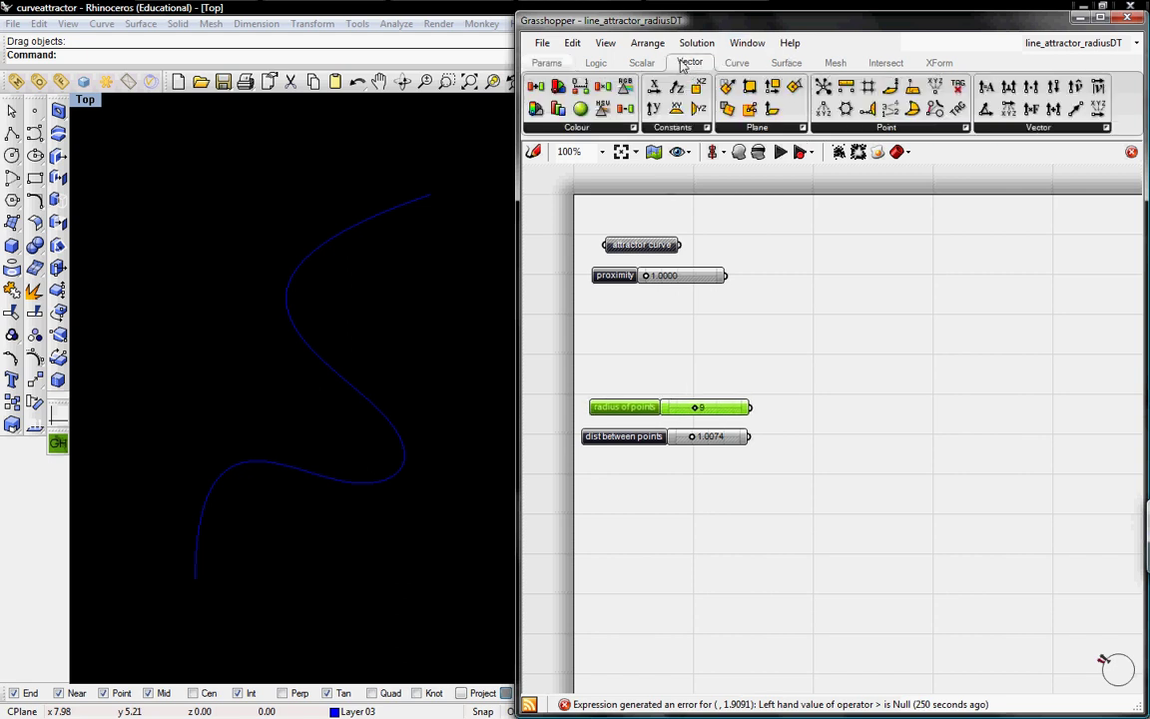
{"action": "left_click", "coordinate": [824, 128]}
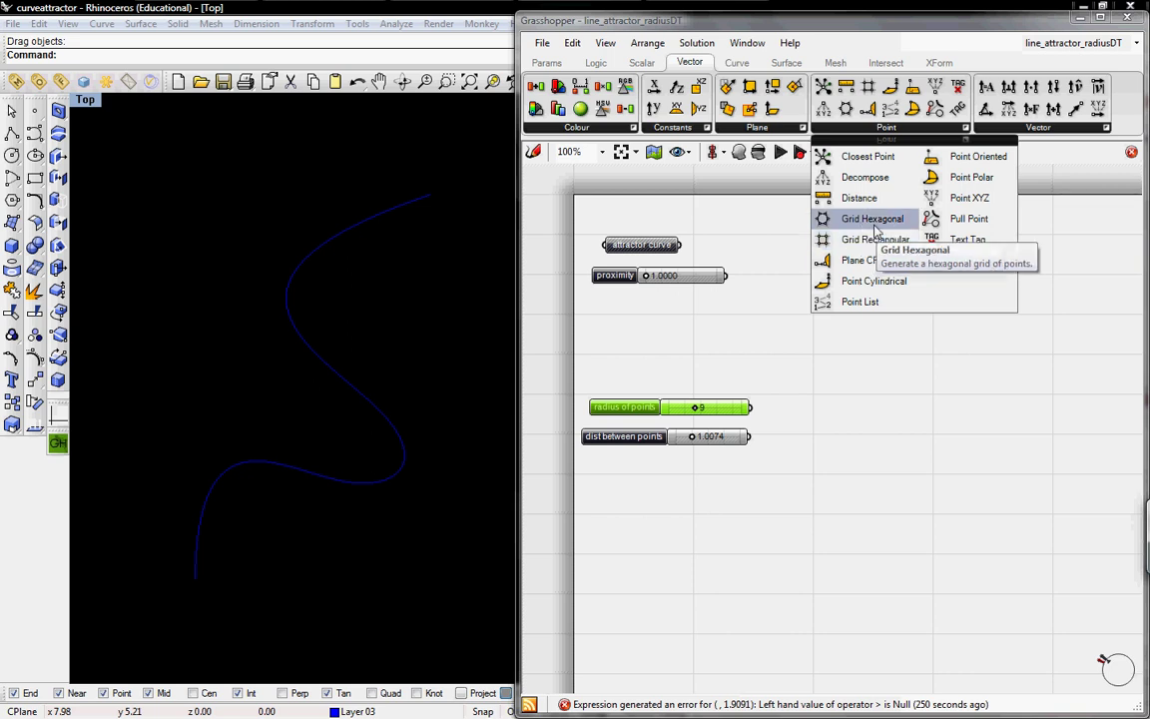
{"action": "left_click", "coordinate": [874, 218]}
{"action": "left_click", "coordinate": [866, 397]}
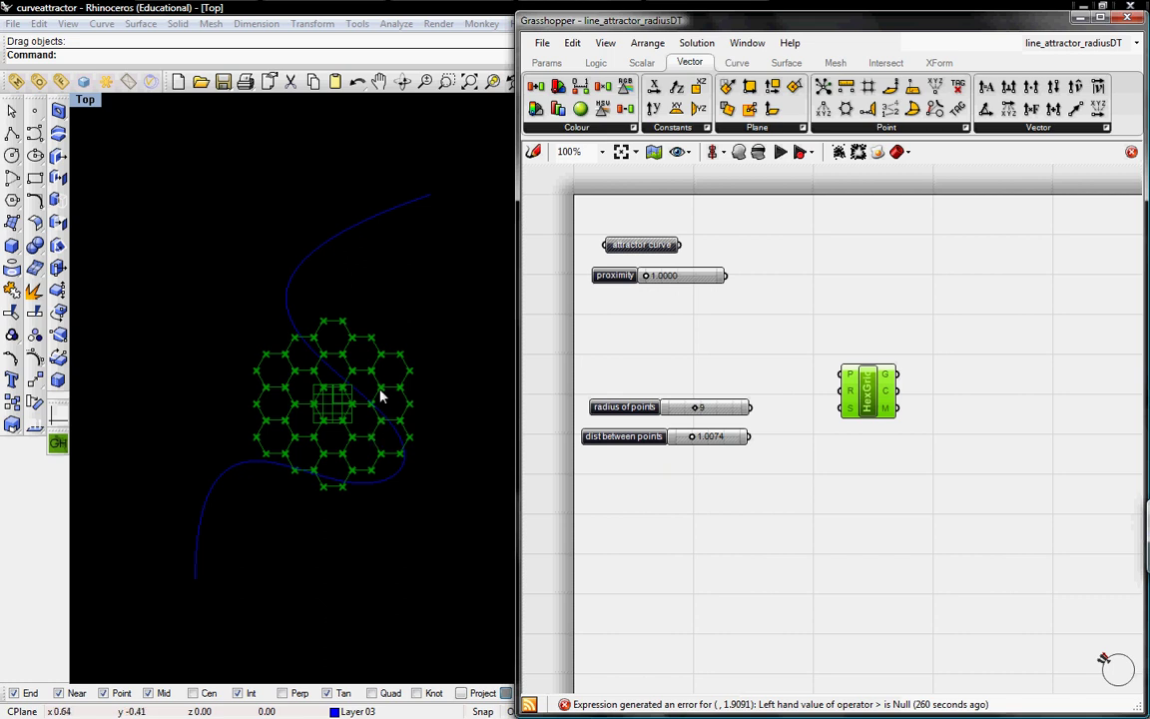
{"action": "left_click_drag", "start_coordinate": [850, 384], "coordinate": [846, 400]}
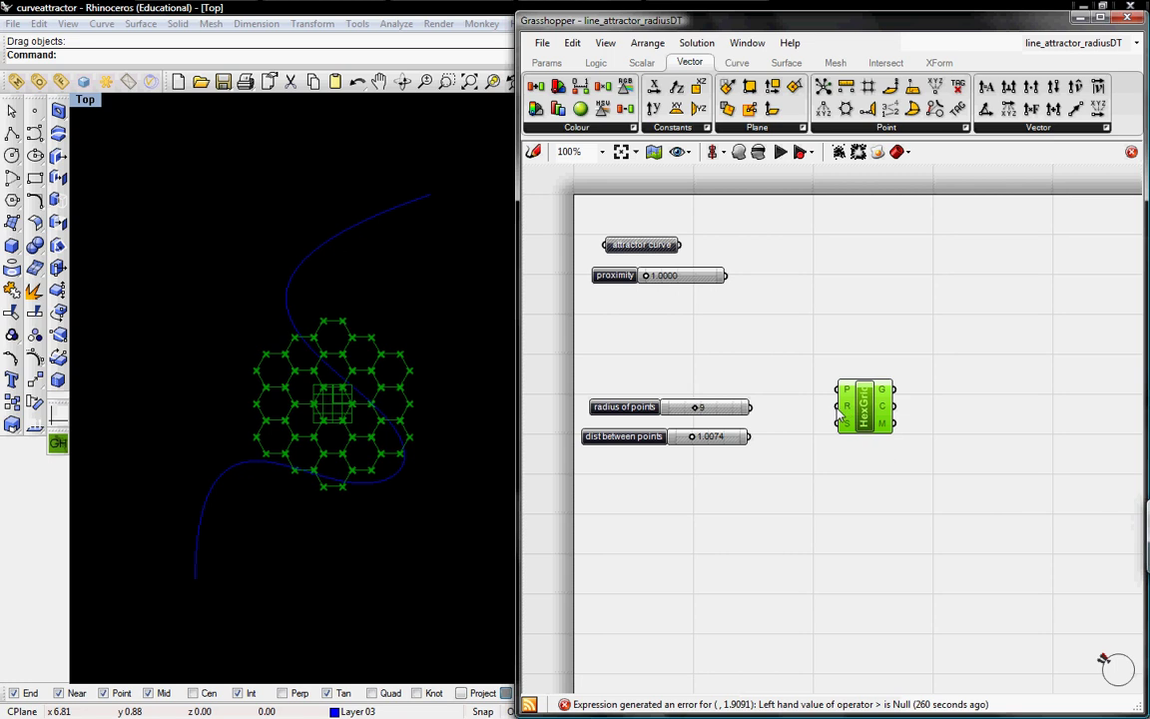
Step: Wire radius of points (8) into HexGrid R and dist between points (1.1074) into S
{"action": "left_click_drag", "start_coordinate": [840, 409], "coordinate": [696, 407]}
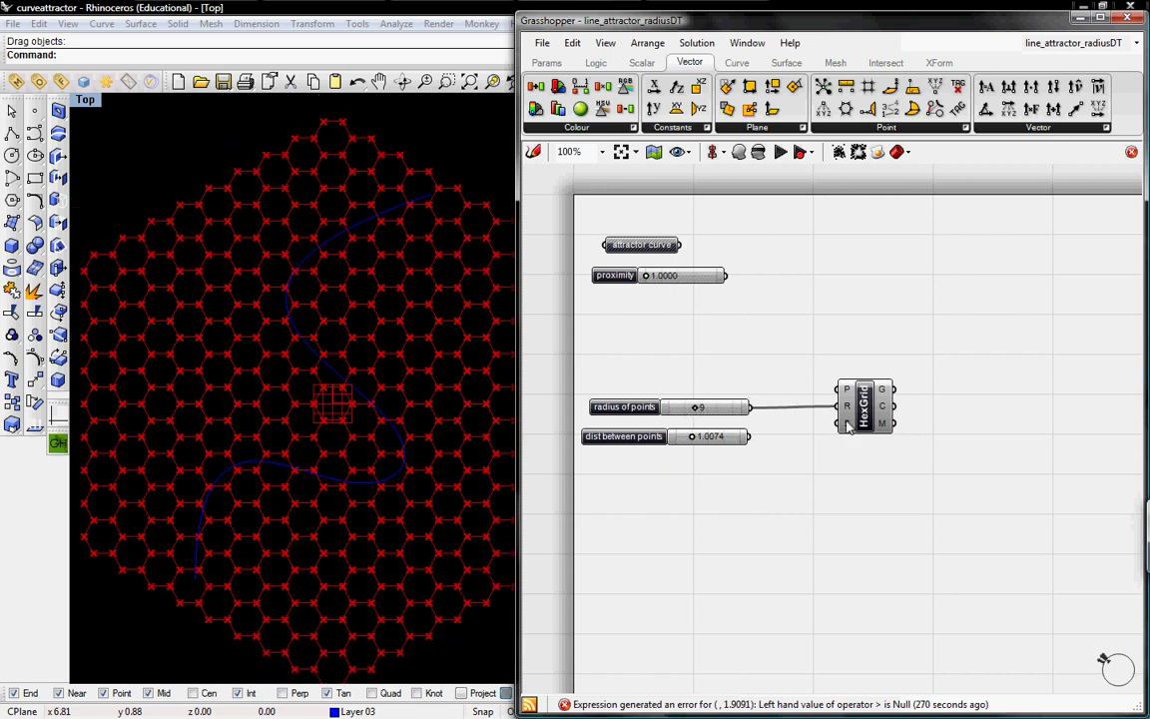
{"action": "mouse_move", "coordinate": [848, 426]}
{"action": "left_click_drag", "start_coordinate": [835, 426], "coordinate": [692, 435]}
{"action": "left_click_drag", "start_coordinate": [849, 404], "coordinate": [837, 414]}
Step: Turn off the HexGrid component's preview
{"action": "right_click", "coordinate": [831, 412]}
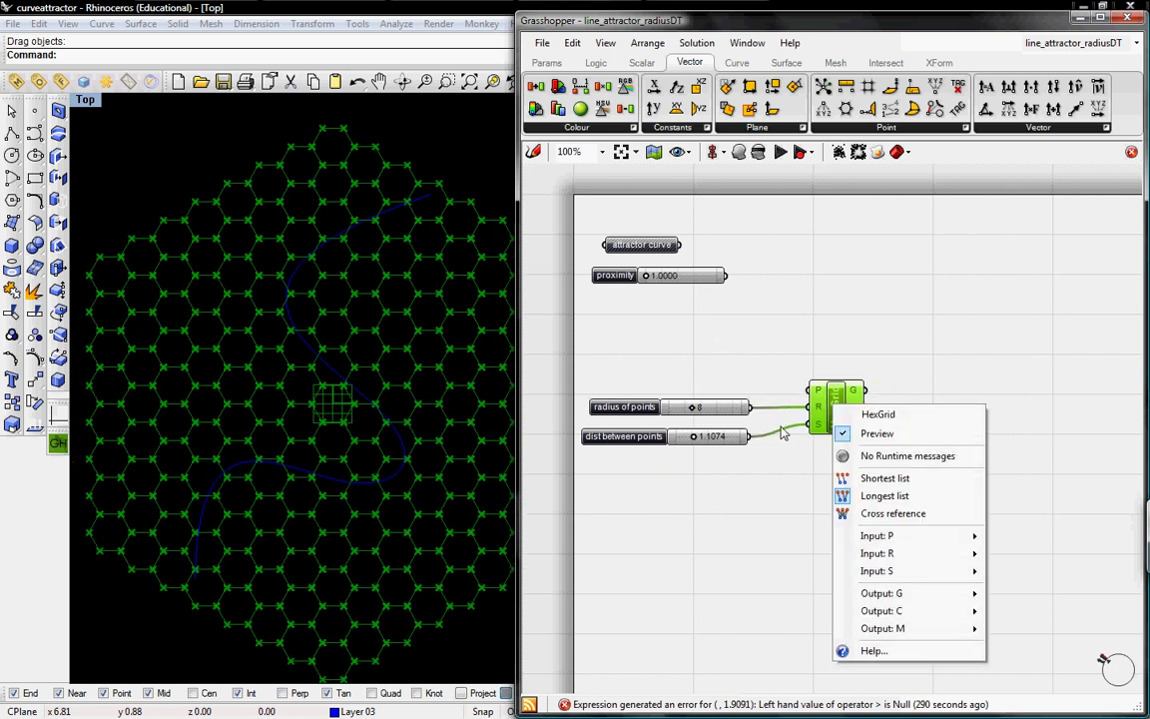
{"action": "left_click", "coordinate": [868, 433]}
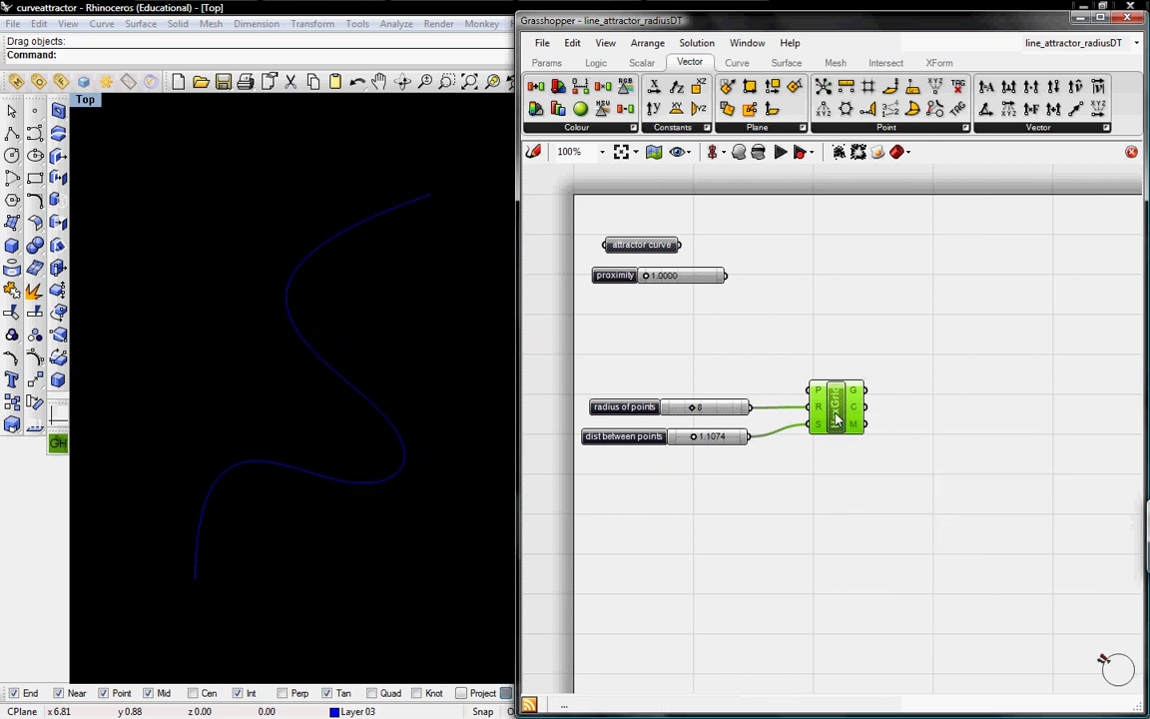
{"action": "left_click", "coordinate": [692, 289]}
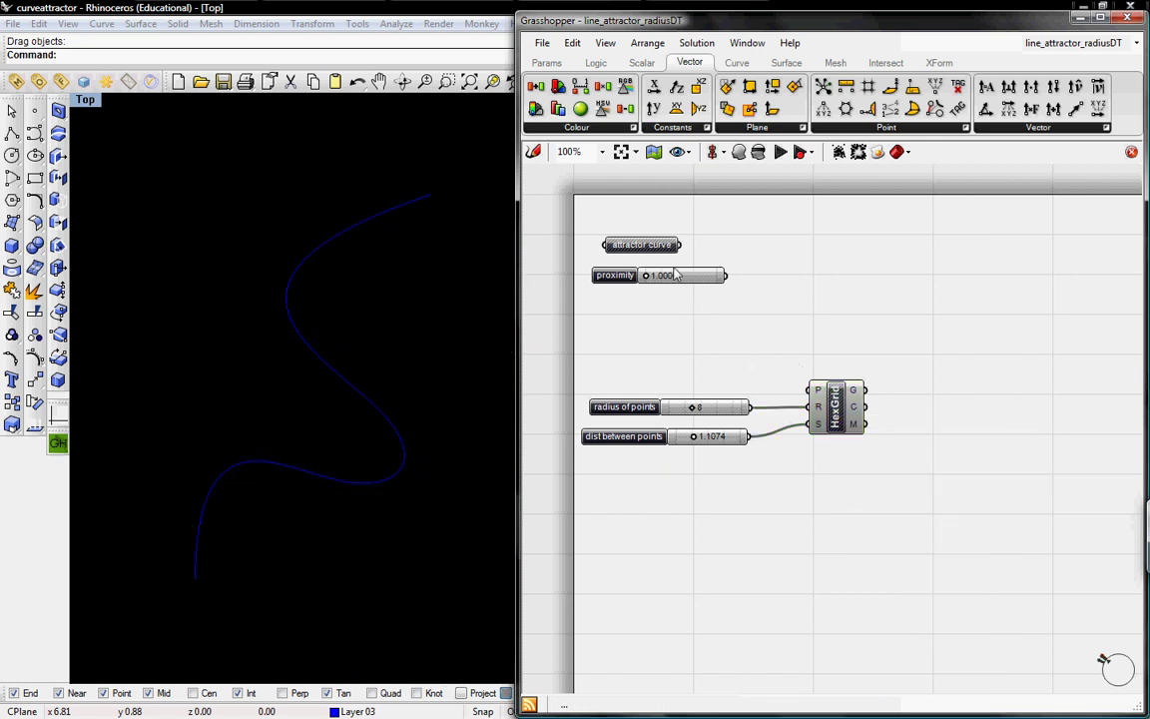
Step: Set the attractor curve parameter to the S-curve drawn in Rhino
{"action": "left_click", "coordinate": [661, 251]}
{"action": "right_click", "coordinate": [661, 250]}
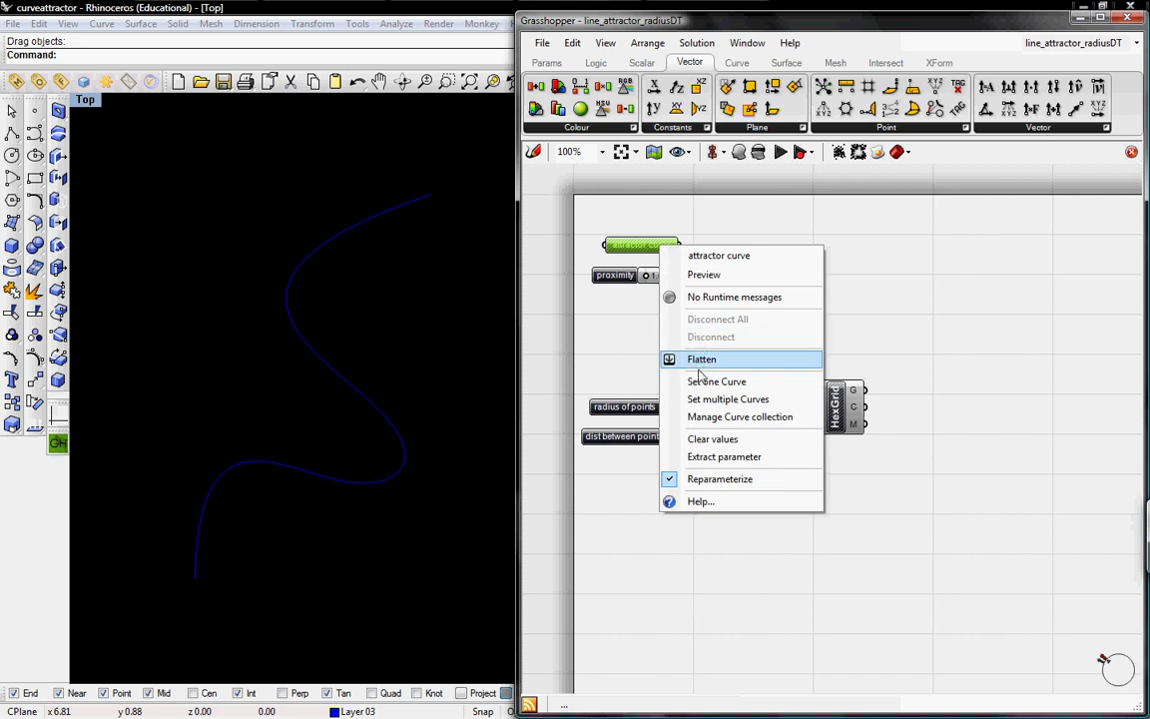
{"action": "left_click", "coordinate": [711, 381]}
{"action": "left_click", "coordinate": [325, 234]}
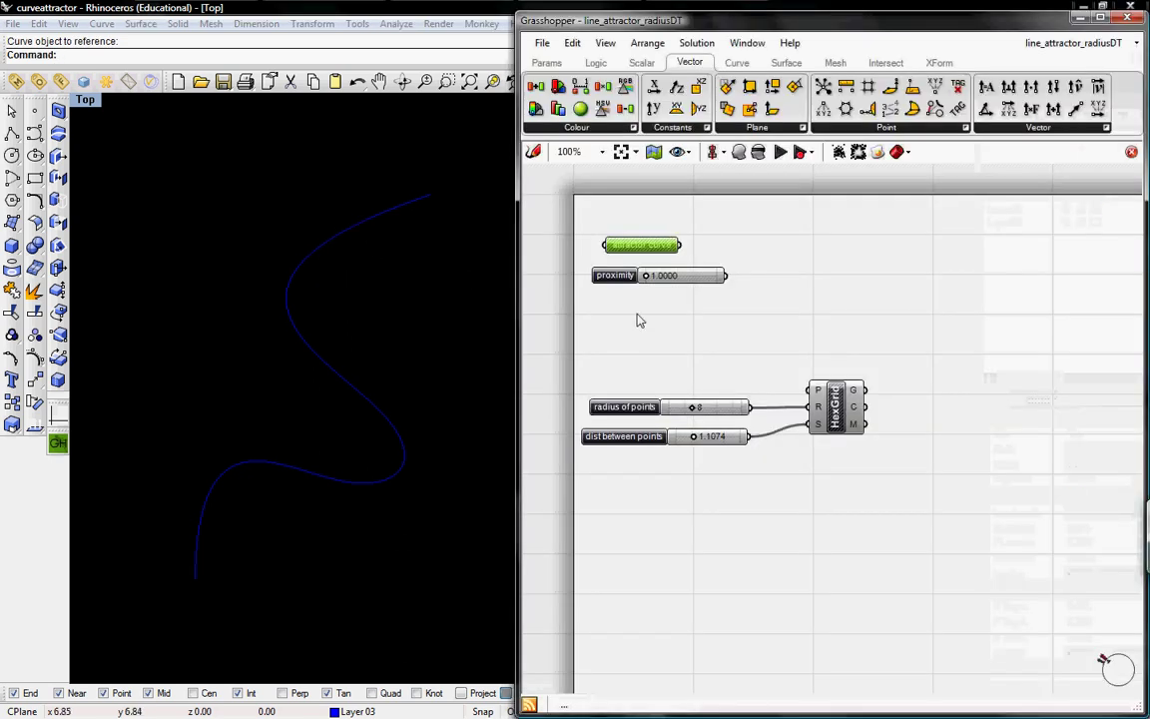
{"action": "left_click", "coordinate": [677, 288]}
{"action": "left_click", "coordinate": [659, 247]}
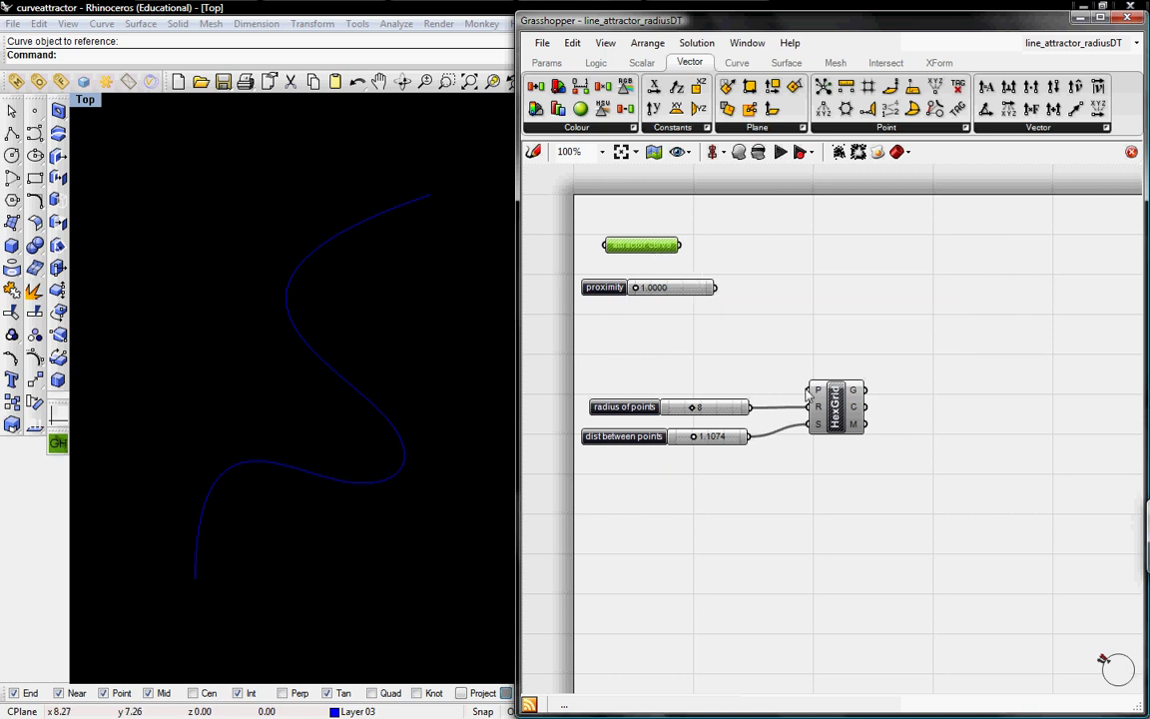
Step: Turn the HexGrid preview back on
{"action": "right_click", "coordinate": [836, 411]}
{"action": "left_click", "coordinate": [846, 435]}
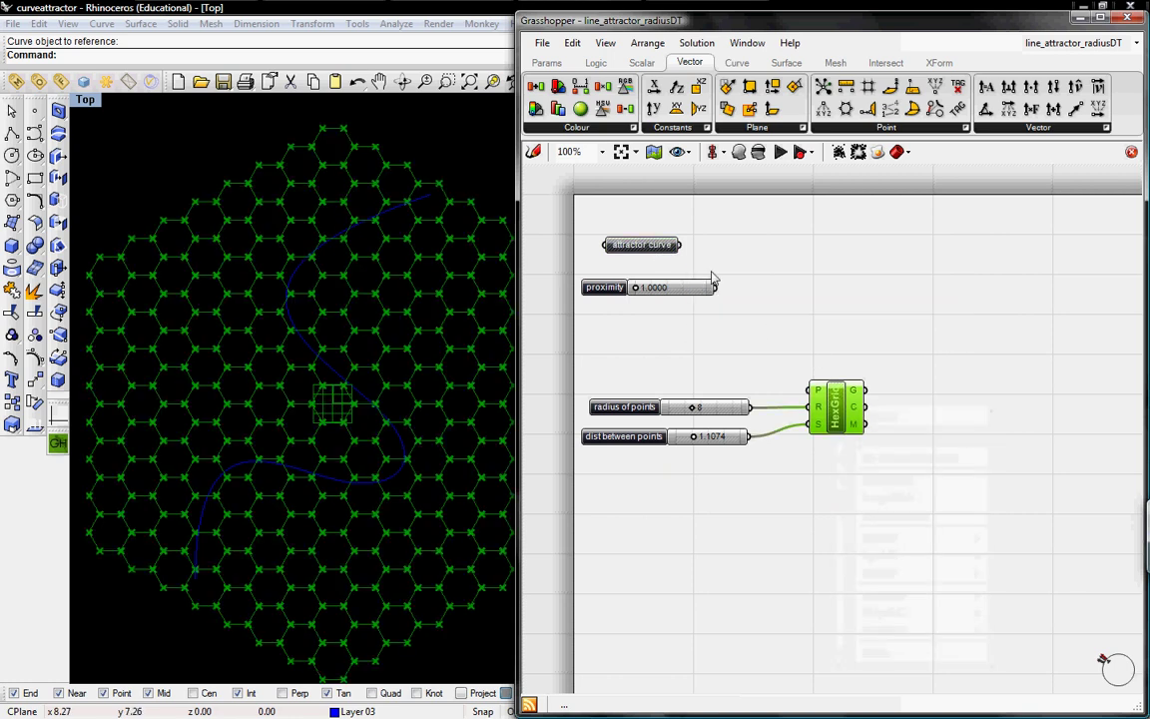
{"action": "left_click", "coordinate": [740, 269]}
{"action": "left_click", "coordinate": [657, 249]}
{"action": "left_click", "coordinate": [783, 264]}
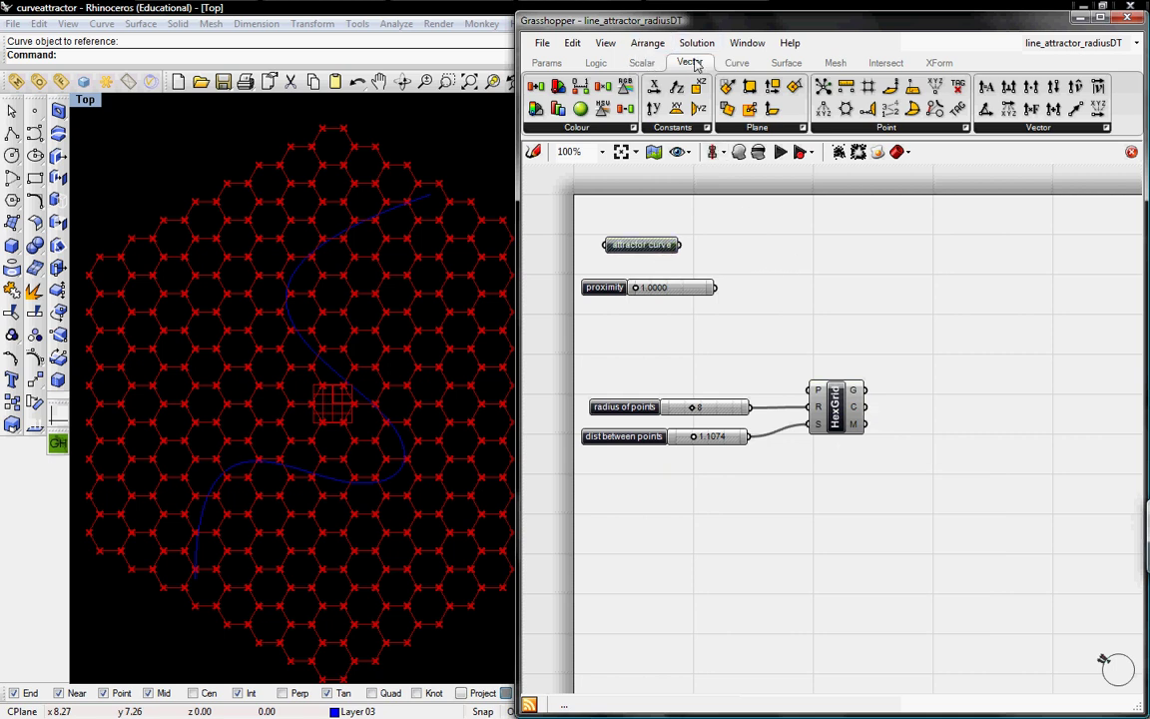
Step: Add a Curve Closest Point (Crv CP) component from the curve analysis components
{"action": "scroll", "coordinate": [665, 64], "scroll_direction": "down", "scroll_amount": 1}
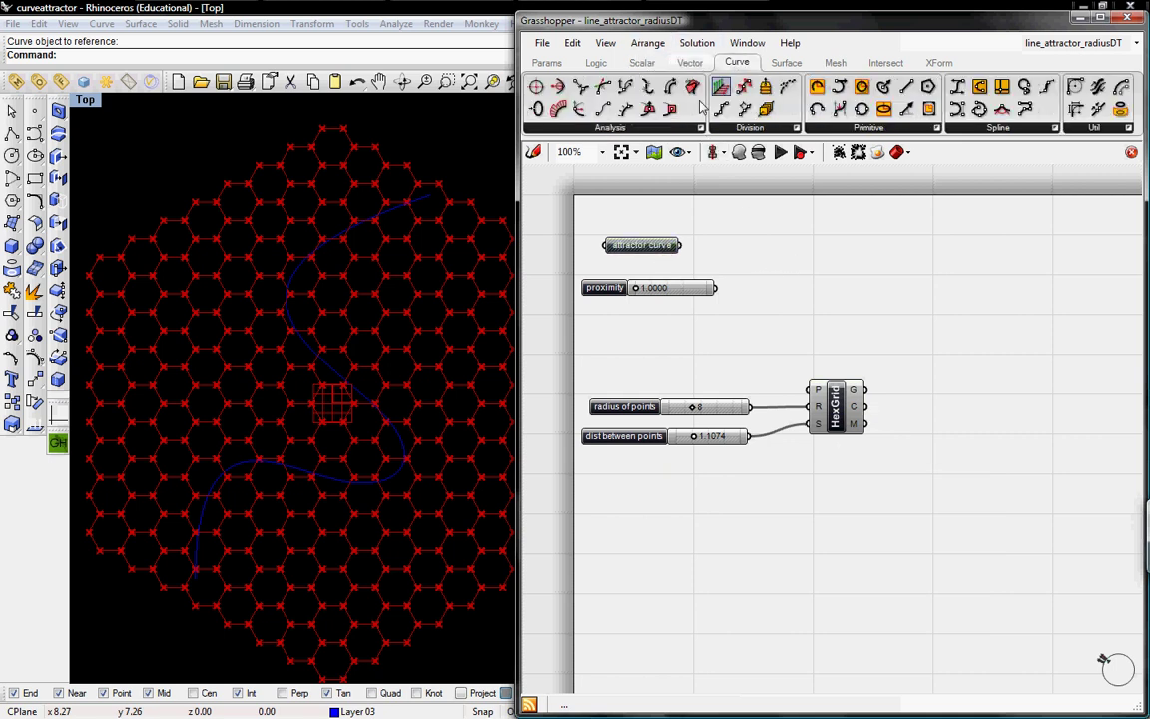
{"action": "left_click", "coordinate": [669, 129]}
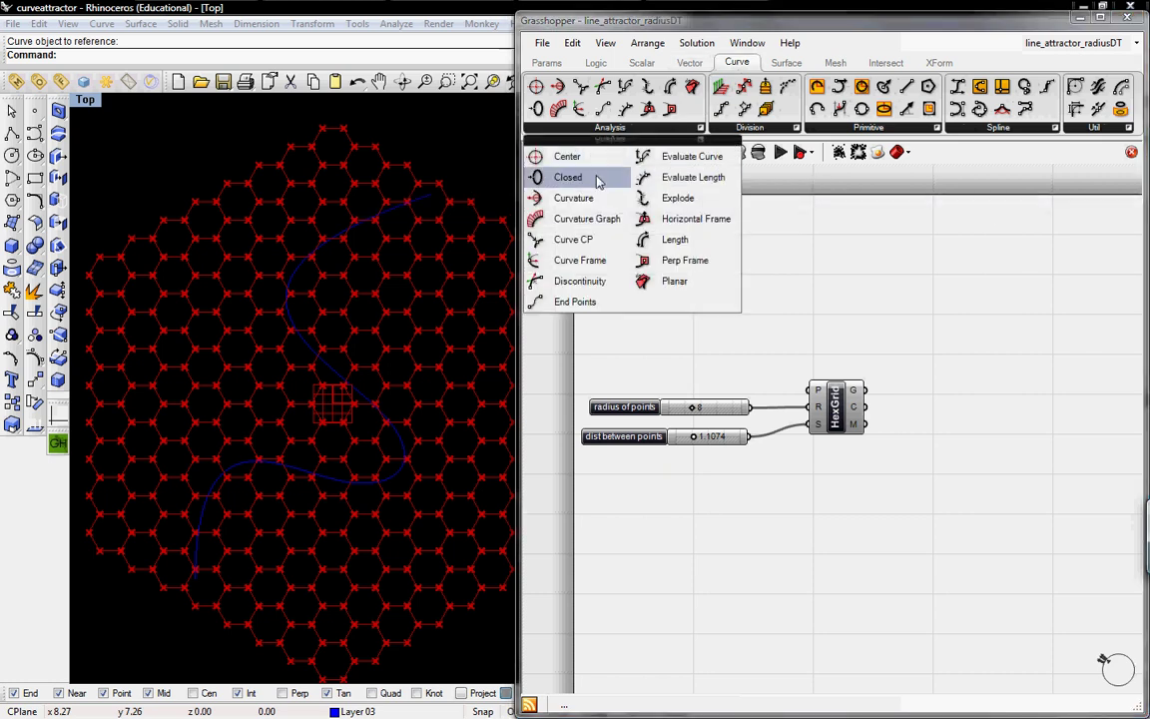
{"action": "left_click", "coordinate": [614, 247]}
{"action": "left_click", "coordinate": [848, 247]}
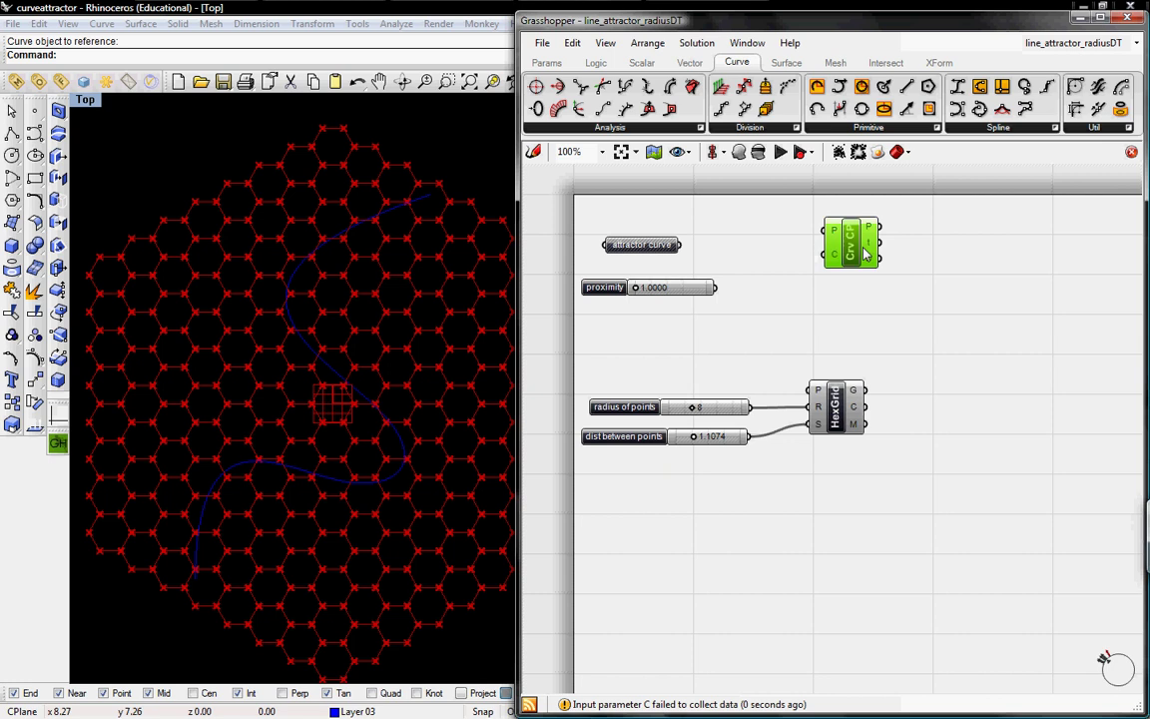
Step: Wire the attractor curve to Crv CP's C and HexGrid points to P, giving 1014 distances
{"action": "left_click_drag", "start_coordinate": [845, 260], "coordinate": [682, 244]}
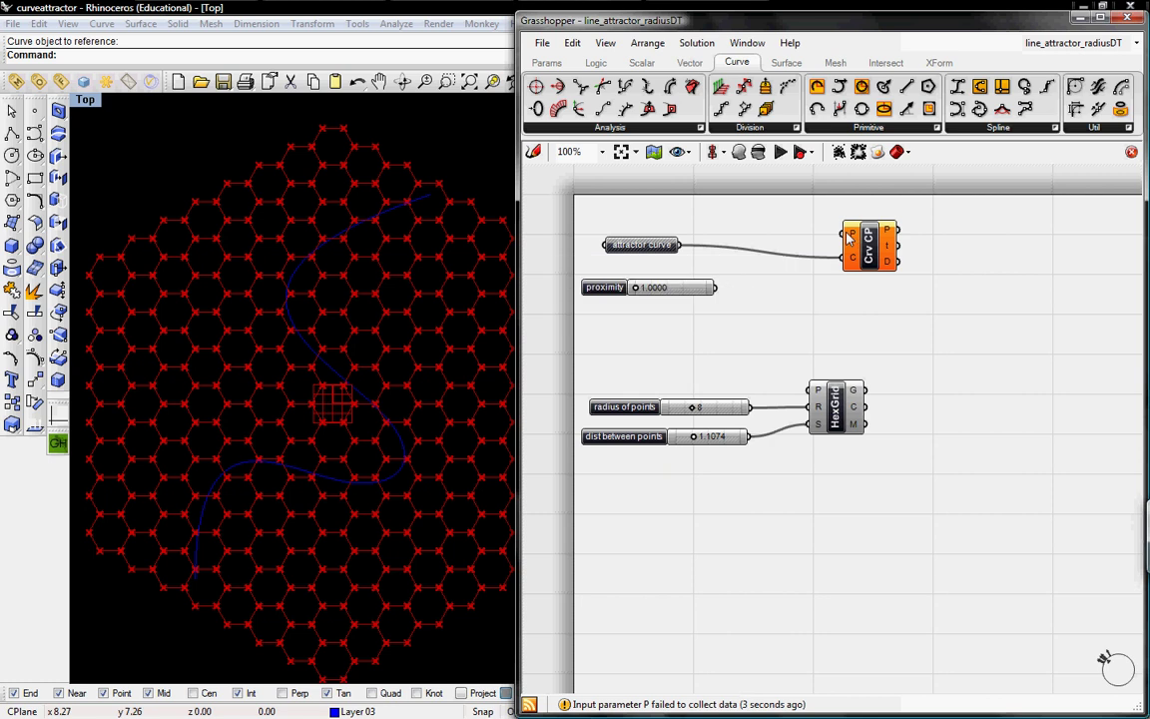
{"action": "left_click_drag", "start_coordinate": [852, 234], "coordinate": [864, 387]}
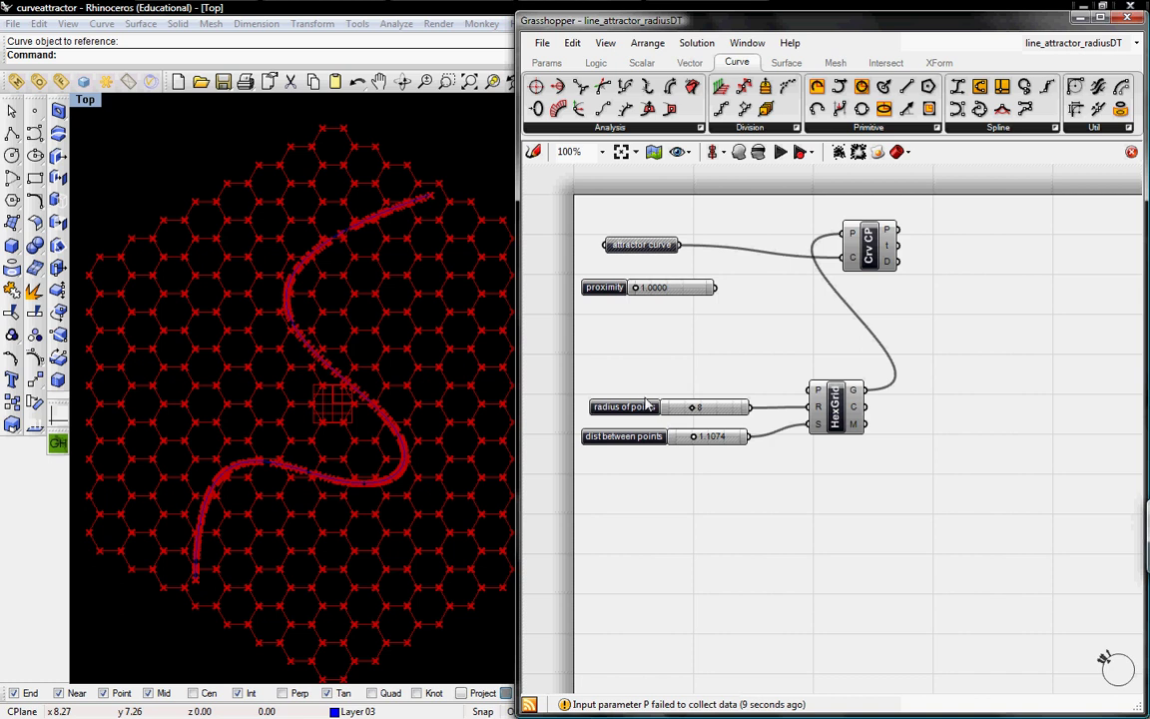
{"action": "left_click_drag", "start_coordinate": [834, 406], "coordinate": [825, 404]}
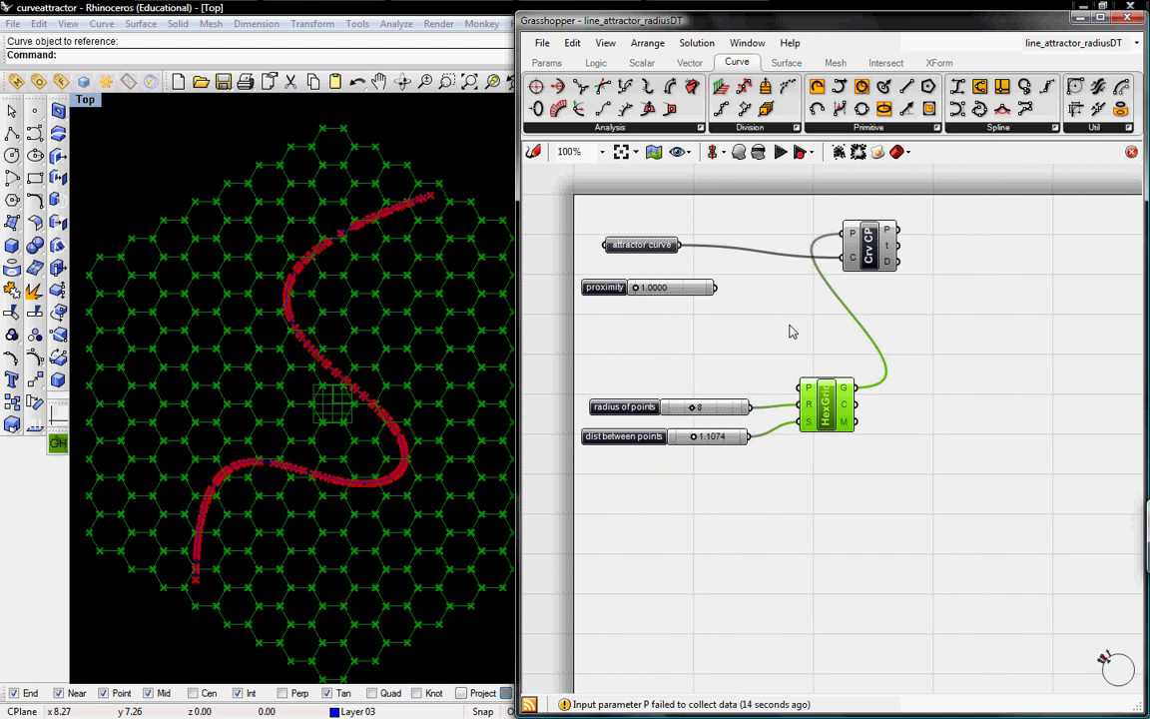
{"action": "left_click", "coordinate": [869, 245]}
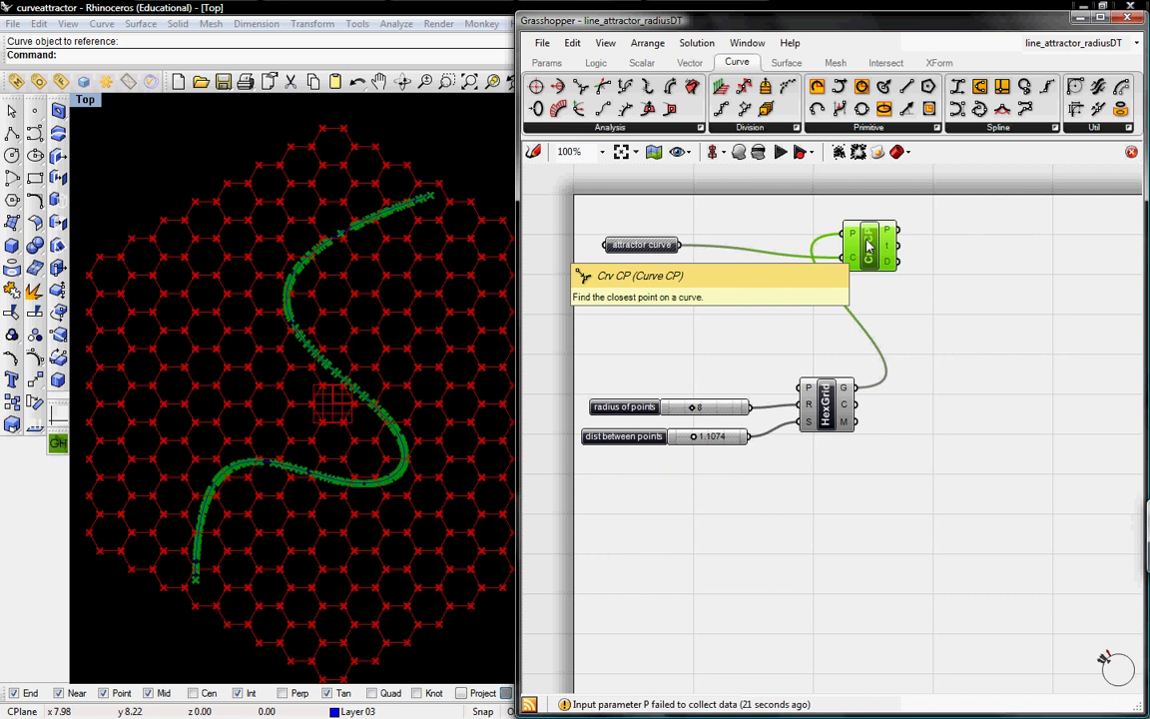
{"action": "left_click_drag", "start_coordinate": [863, 259], "coordinate": [840, 253]}
Step: Add an F(x,y) component via the 'f2' search and set its expression to x>y
{"action": "mouse_move", "coordinate": [865, 259]}
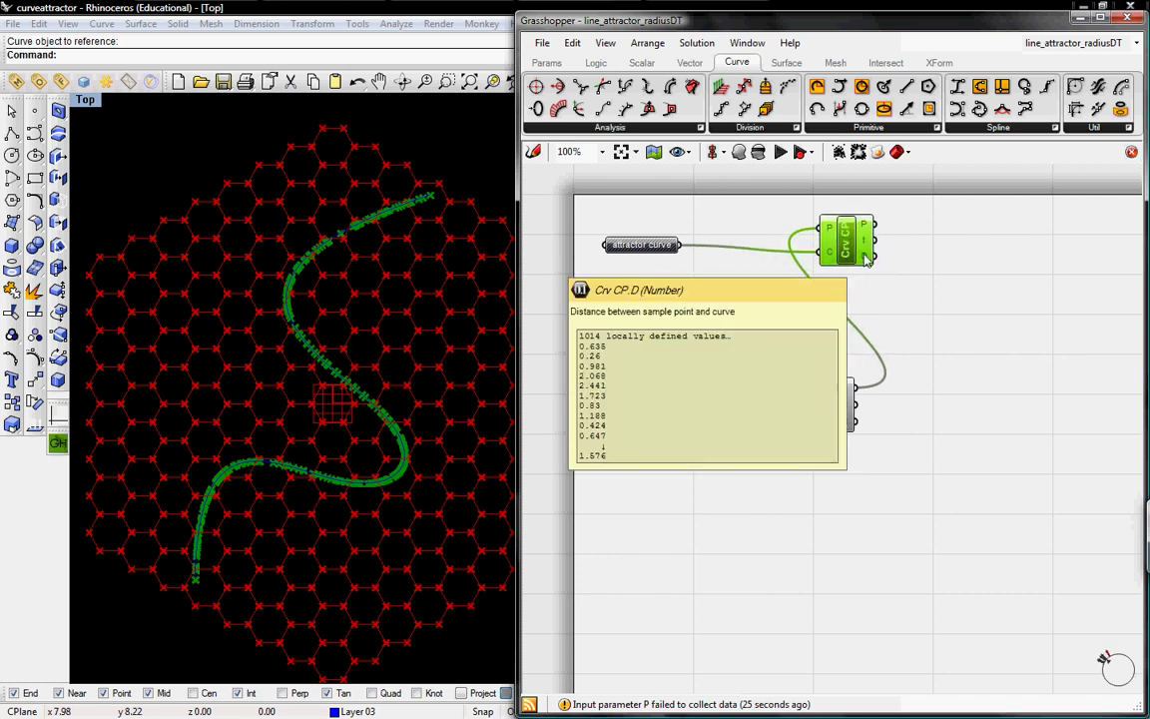
{"action": "double_click", "coordinate": [930, 262]}
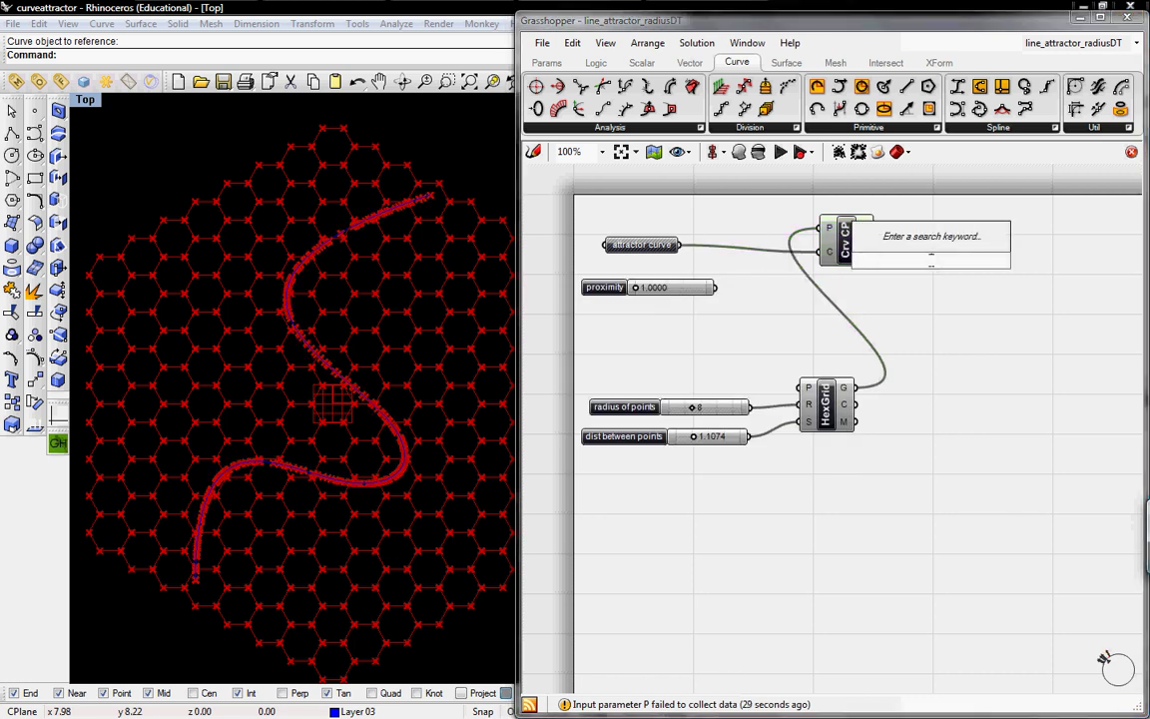
{"action": "type", "text": "f2"}
{"action": "key", "text": "Return"}
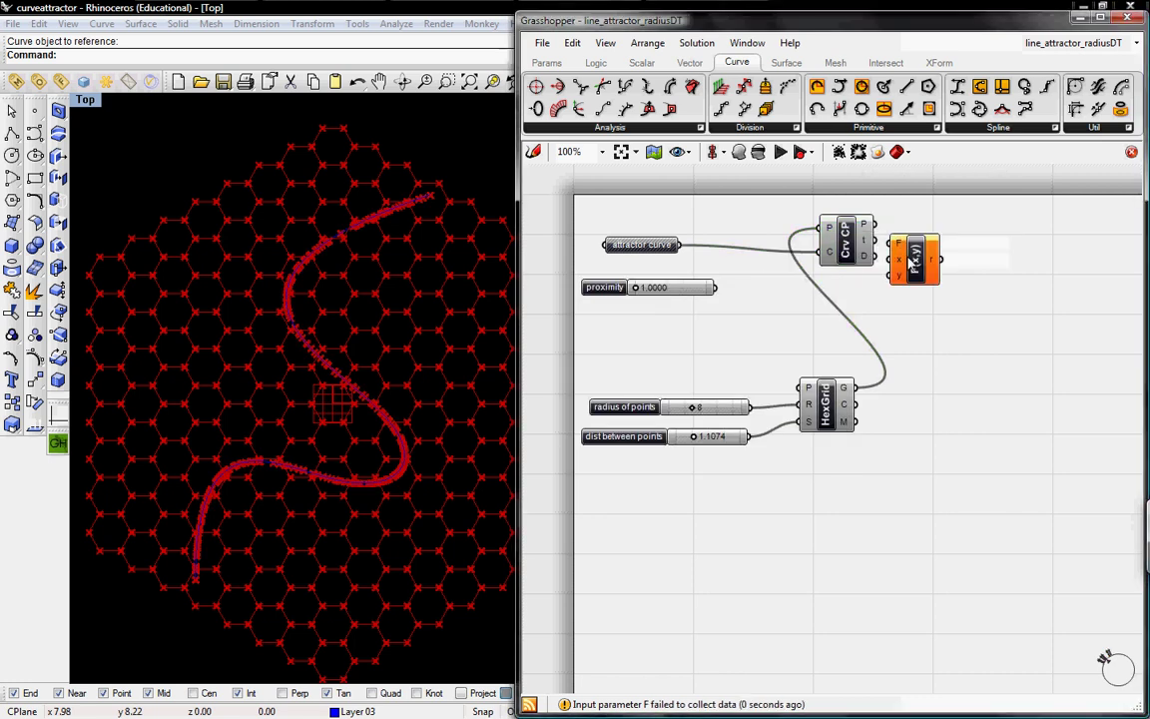
{"action": "double_click", "coordinate": [947, 303]}
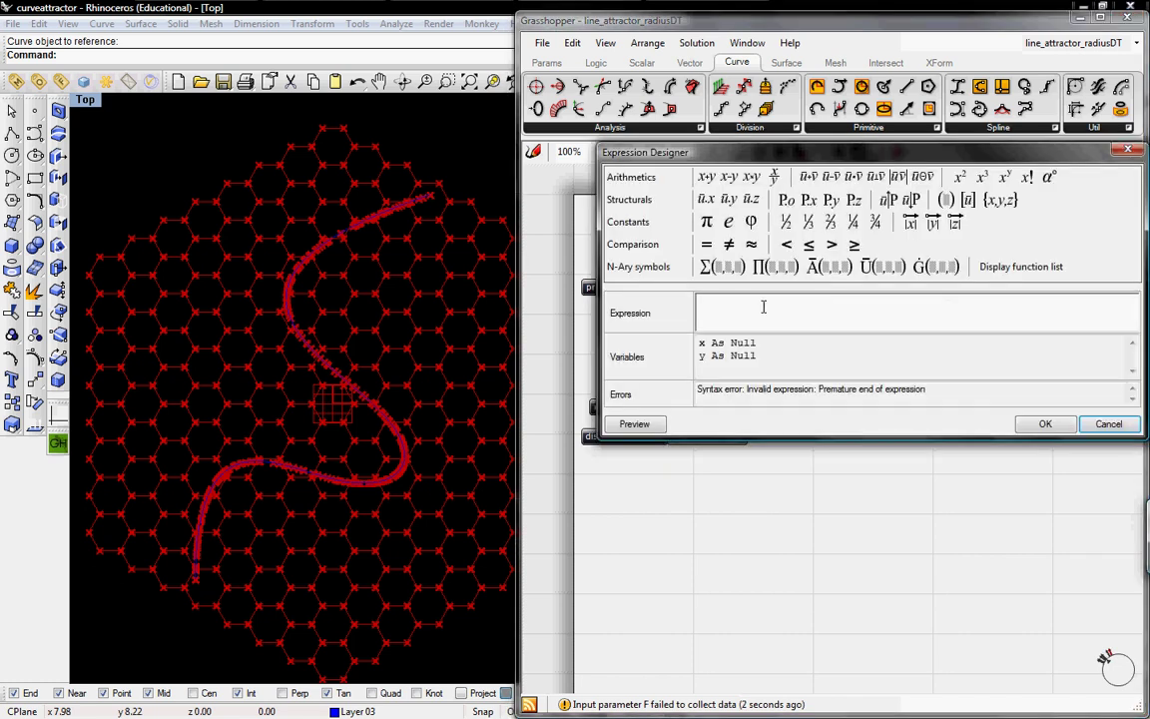
{"action": "type", "text": "x"}
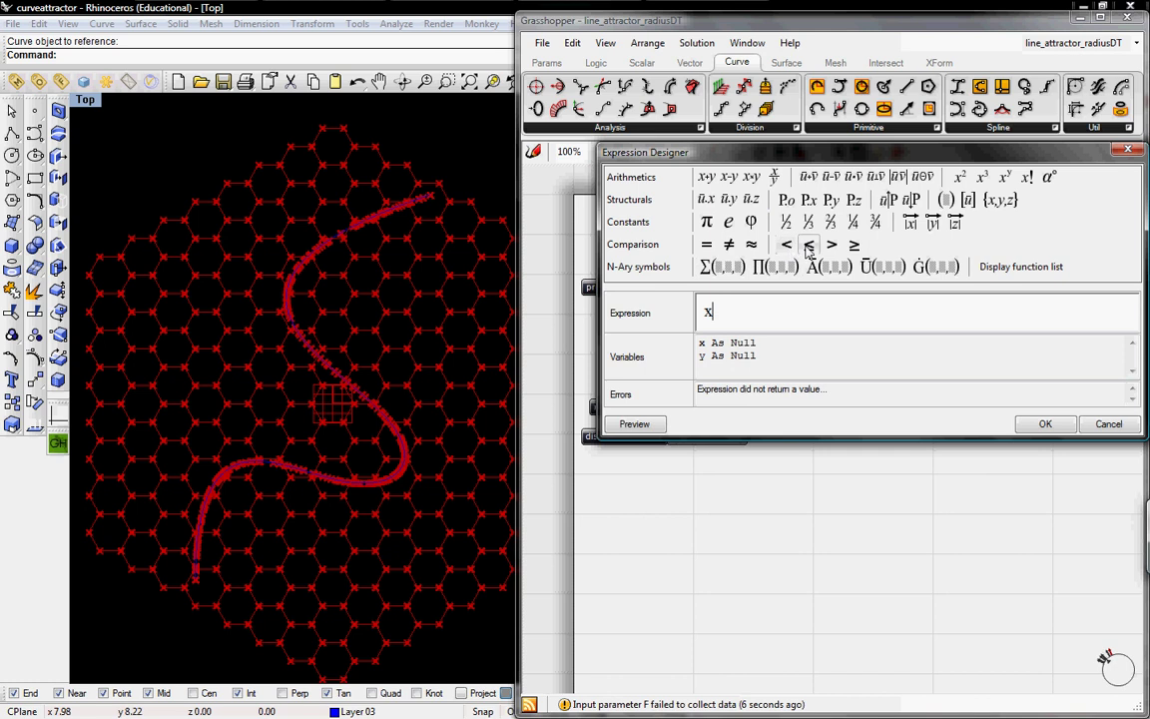
{"action": "type", "text": ">y"}
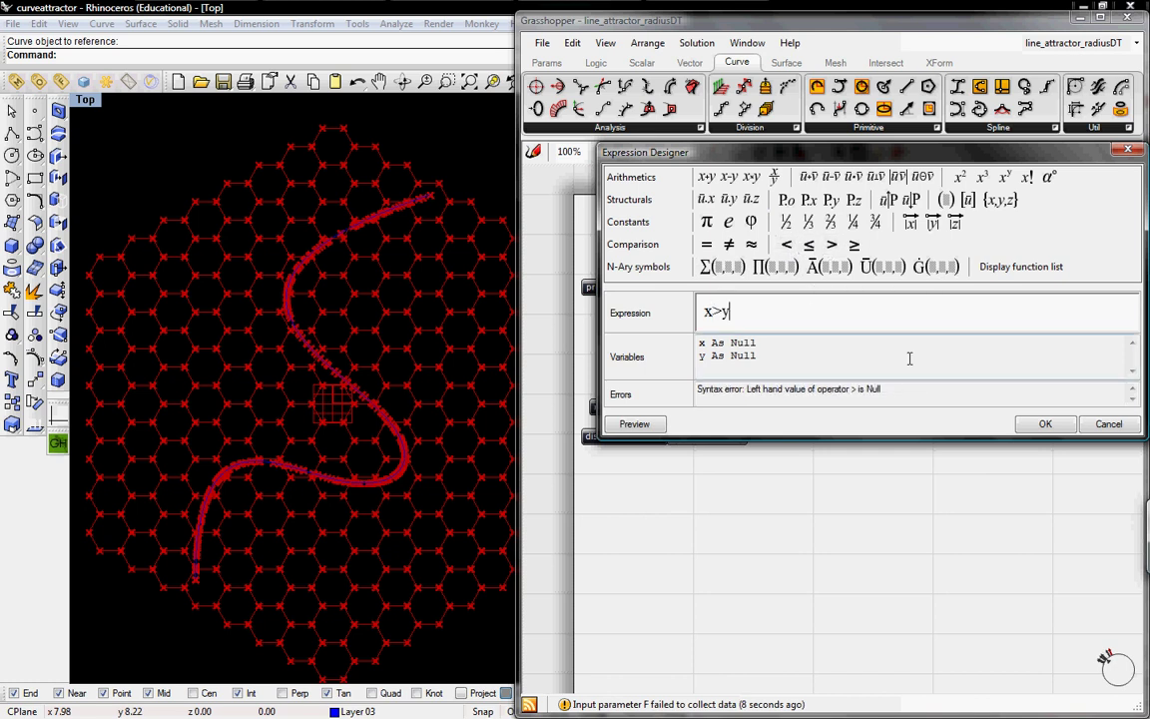
{"action": "left_click", "coordinate": [1045, 423]}
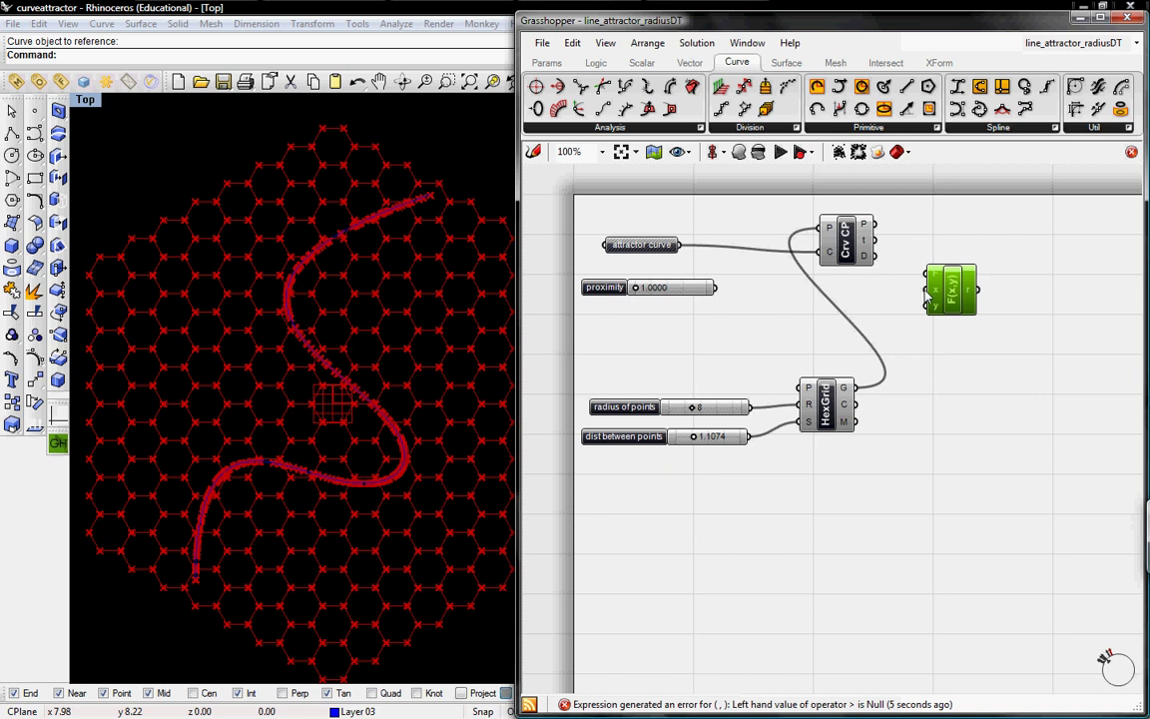
Step: Wire the Crv CP distances into x and the proximity slider into y
{"action": "left_click_drag", "start_coordinate": [928, 290], "coordinate": [871, 256]}
{"action": "left_click_drag", "start_coordinate": [948, 294], "coordinate": [947, 281]}
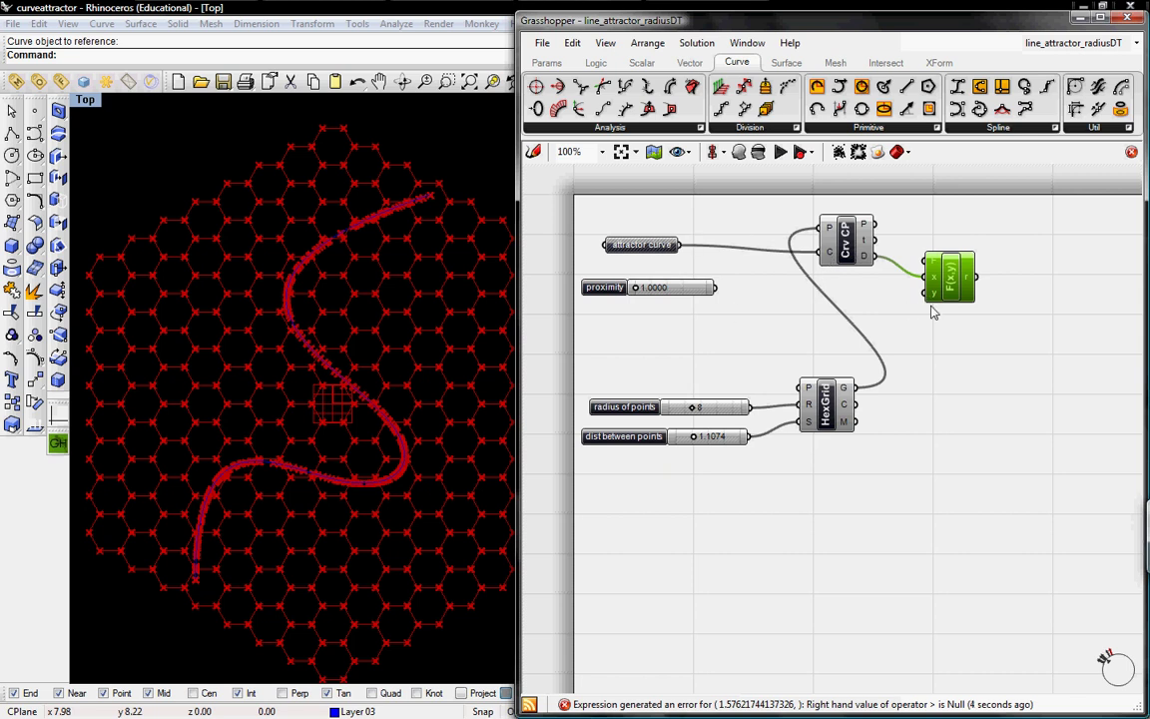
{"action": "mouse_move", "coordinate": [925, 297]}
{"action": "left_mouse_down"}
{"action": "mouse_move", "coordinate": [702, 287]}
{"action": "mouse_move", "coordinate": [939, 292]}
{"action": "left_mouse_up"}
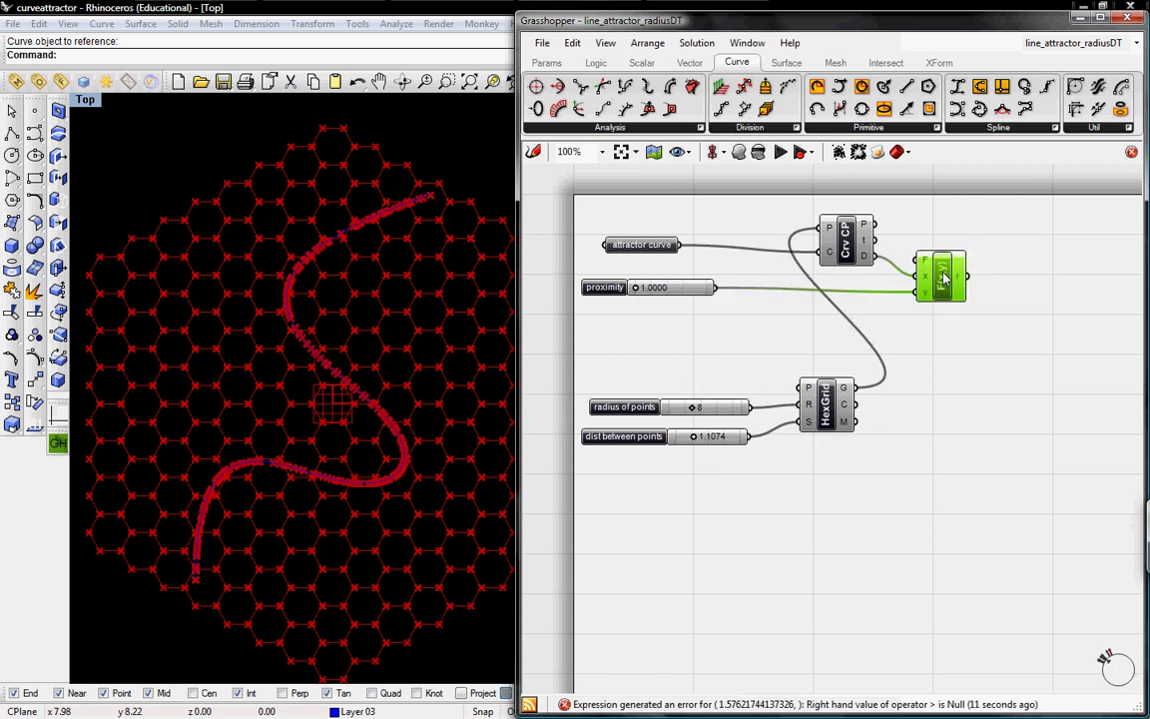
{"action": "double_click", "coordinate": [999, 250]}
{"action": "type", "text": "pa"}
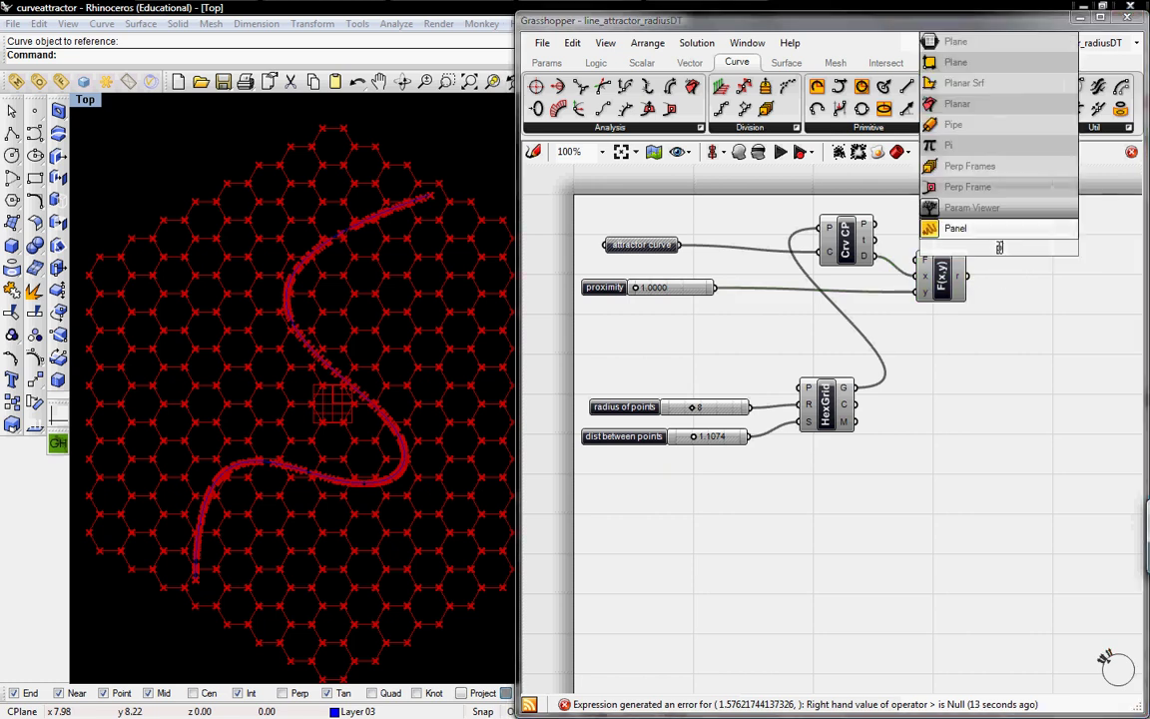
{"action": "type", "text": "n"}
{"action": "key", "text": "Return"}
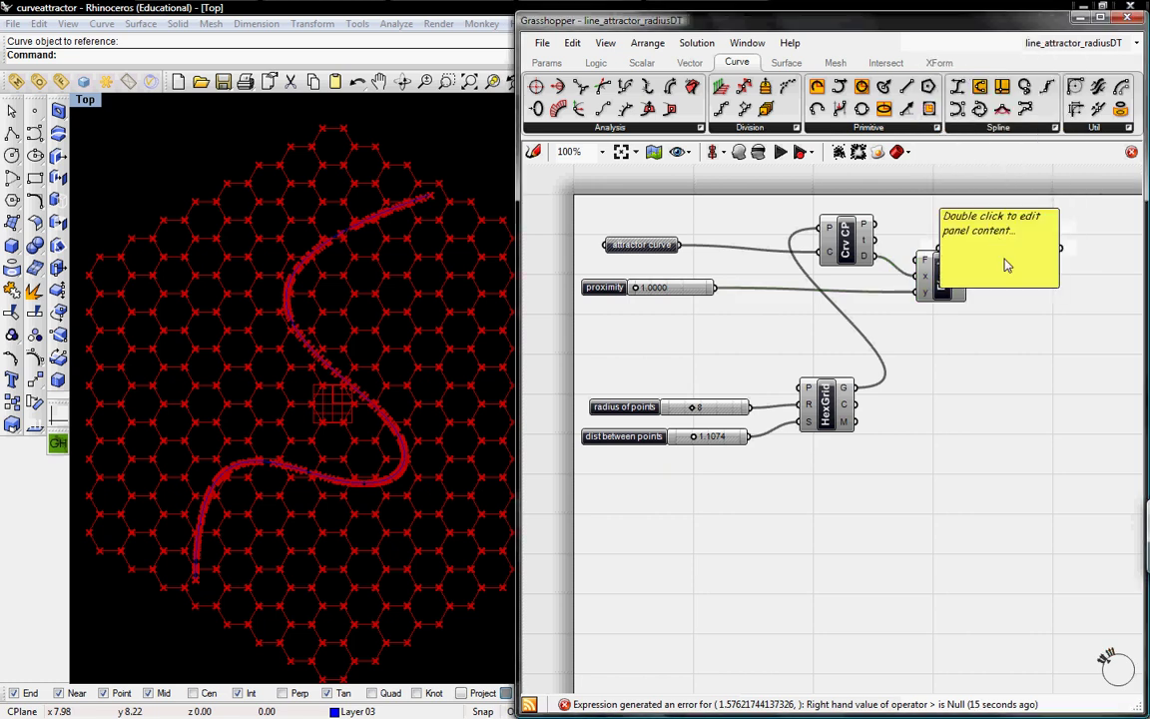
{"action": "left_click_drag", "start_coordinate": [995, 258], "coordinate": [979, 271]}
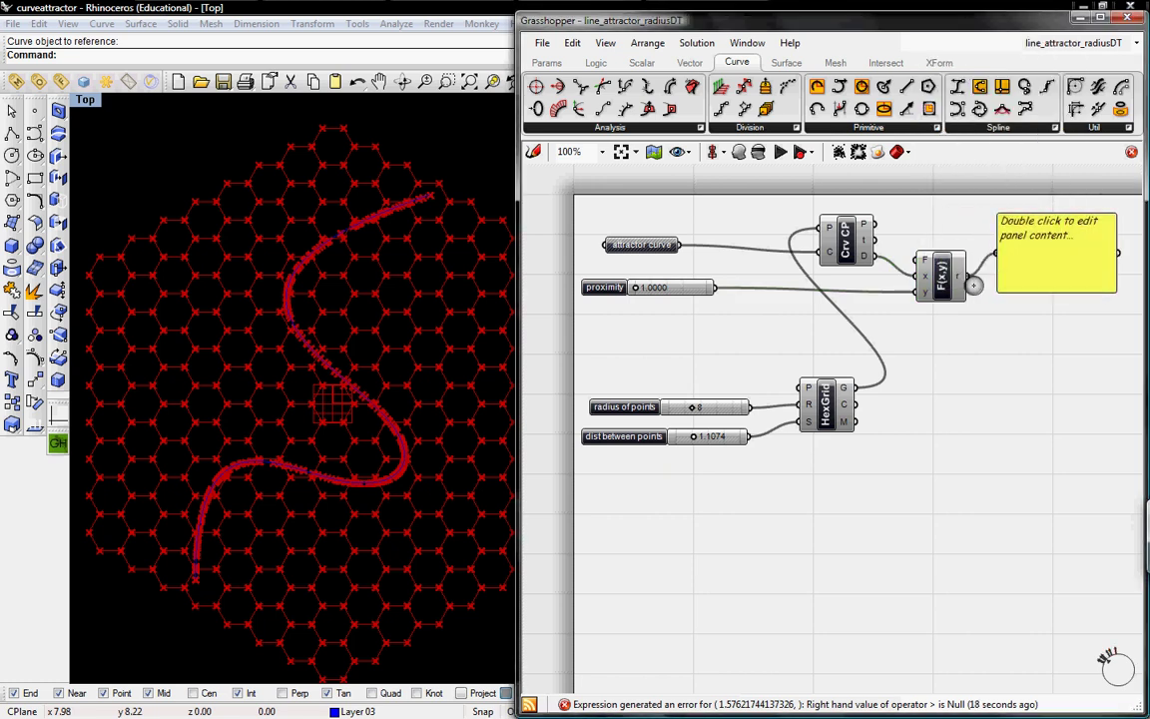
{"action": "left_click_drag", "start_coordinate": [1036, 288], "coordinate": [1035, 372]}
{"action": "left_click", "coordinate": [1078, 240]}
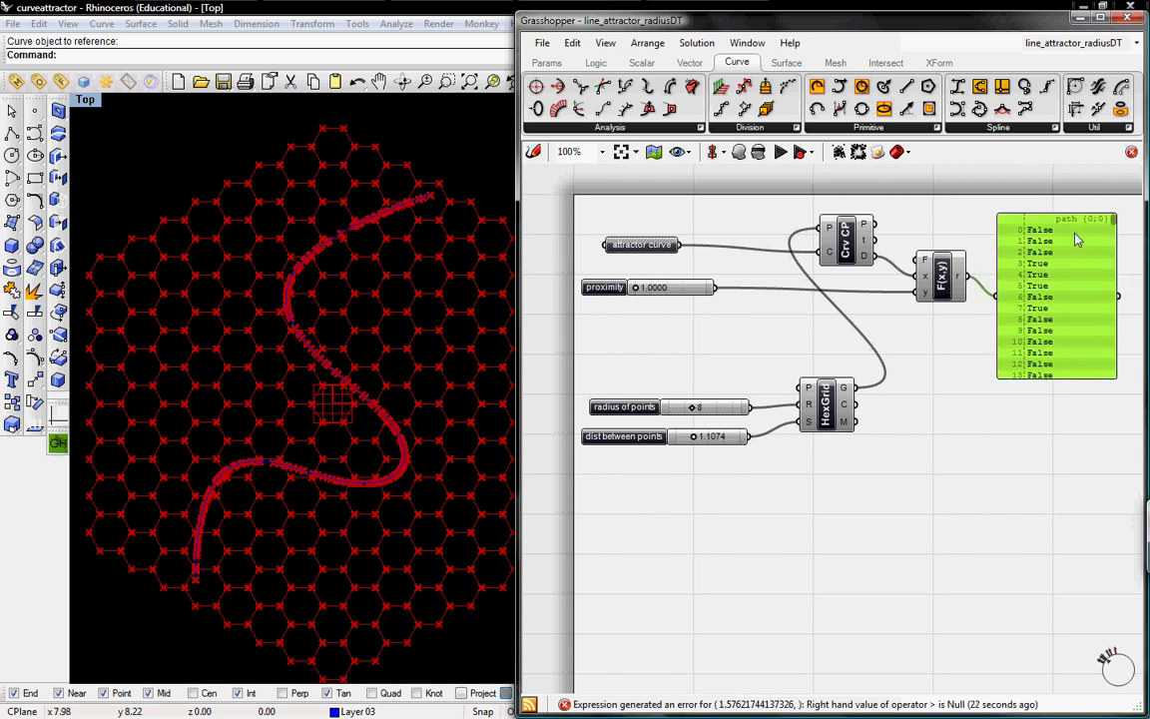
{"action": "key", "text": "Delete"}
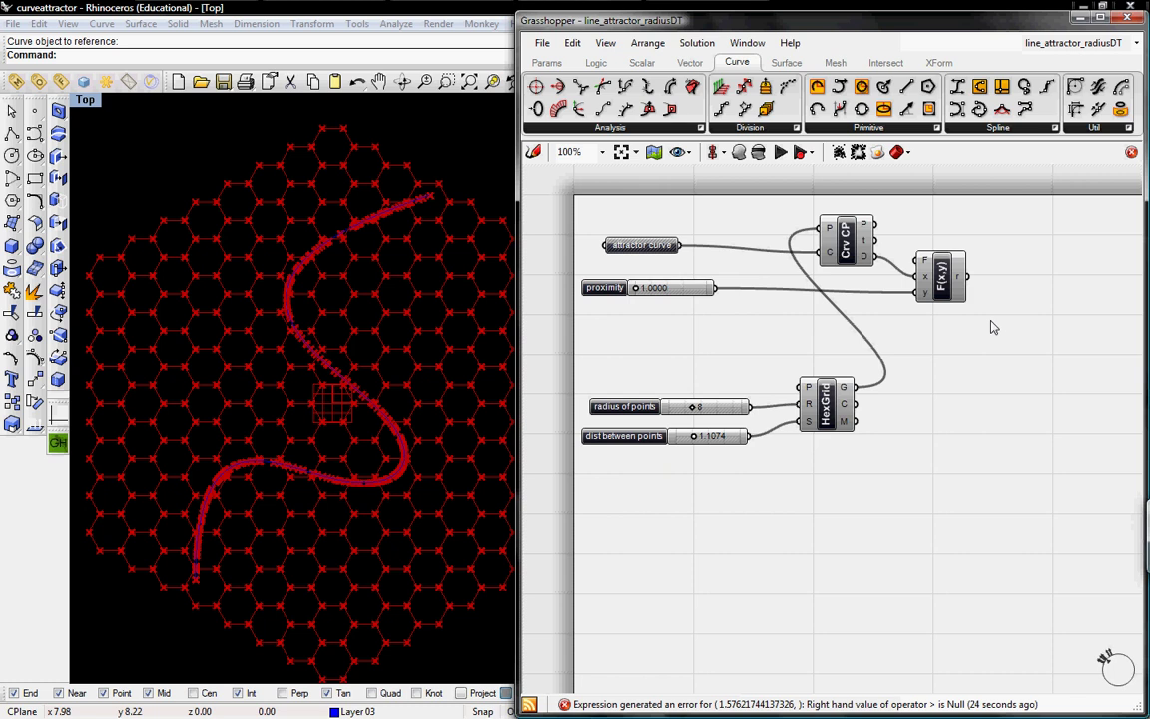
{"action": "right_click_drag", "start_coordinate": [993, 326], "coordinate": [959, 315]}
Step: Add a Dispatch component from the Logic tab's List components
{"action": "left_click", "coordinate": [908, 274]}
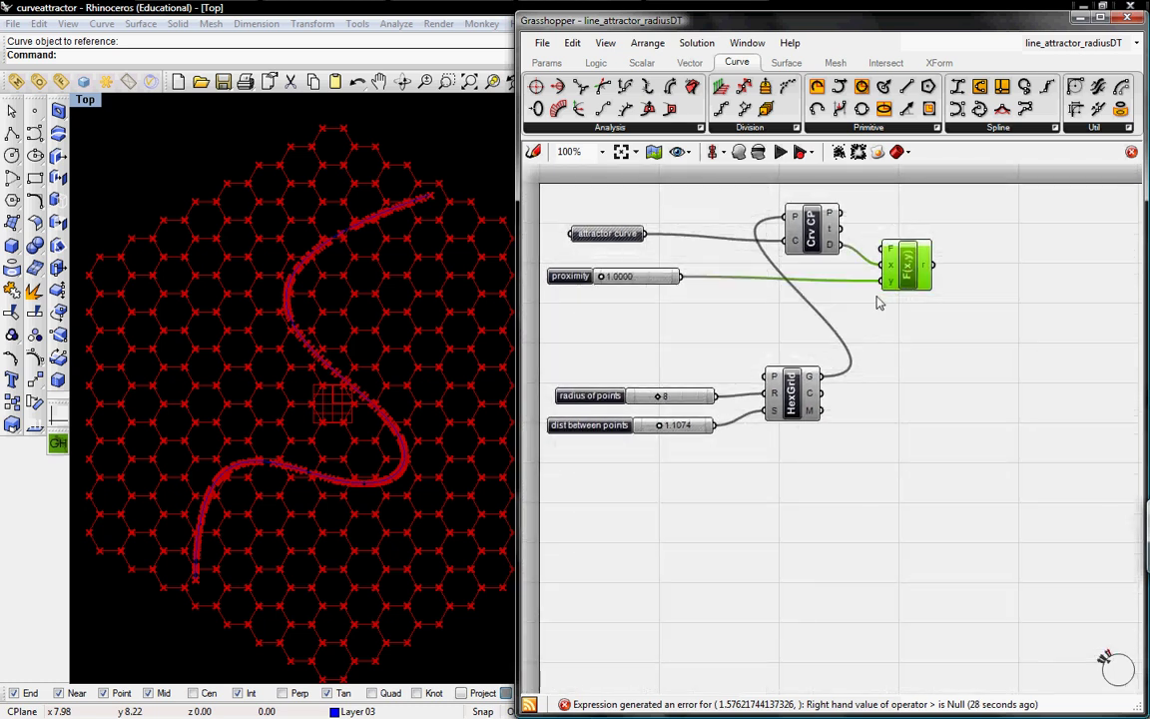
{"action": "left_click", "coordinate": [1002, 357]}
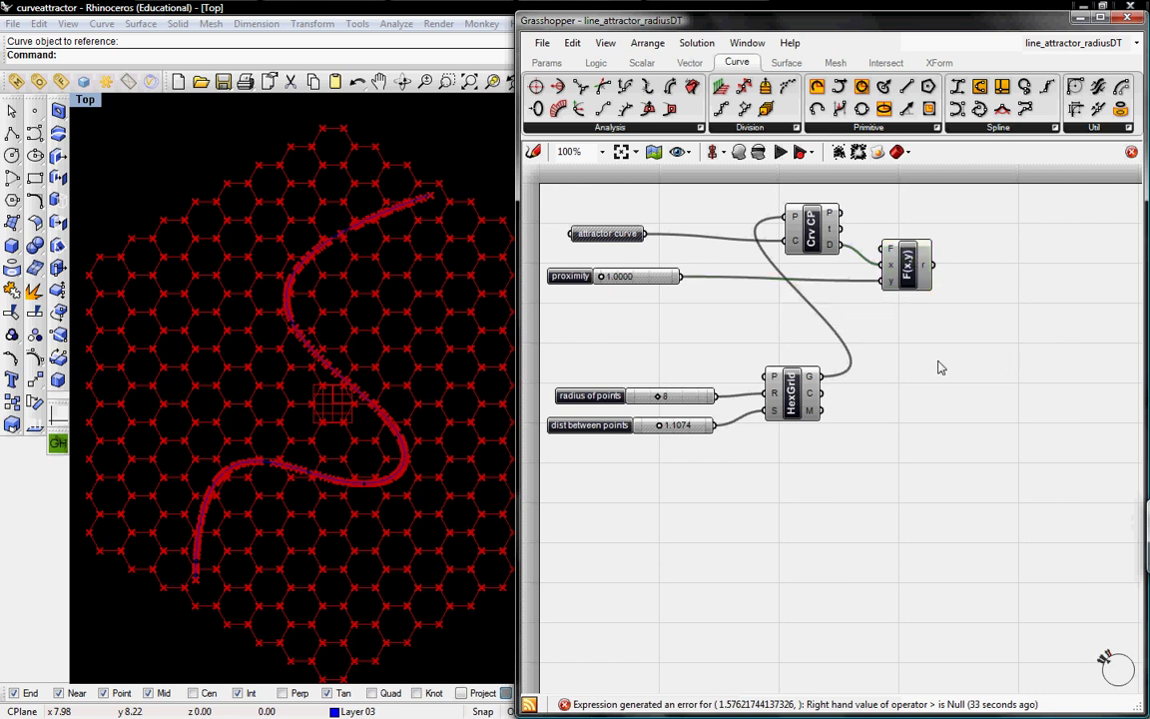
{"action": "left_click", "coordinate": [596, 62]}
{"action": "left_click", "coordinate": [614, 131]}
{"action": "left_click", "coordinate": [676, 134]}
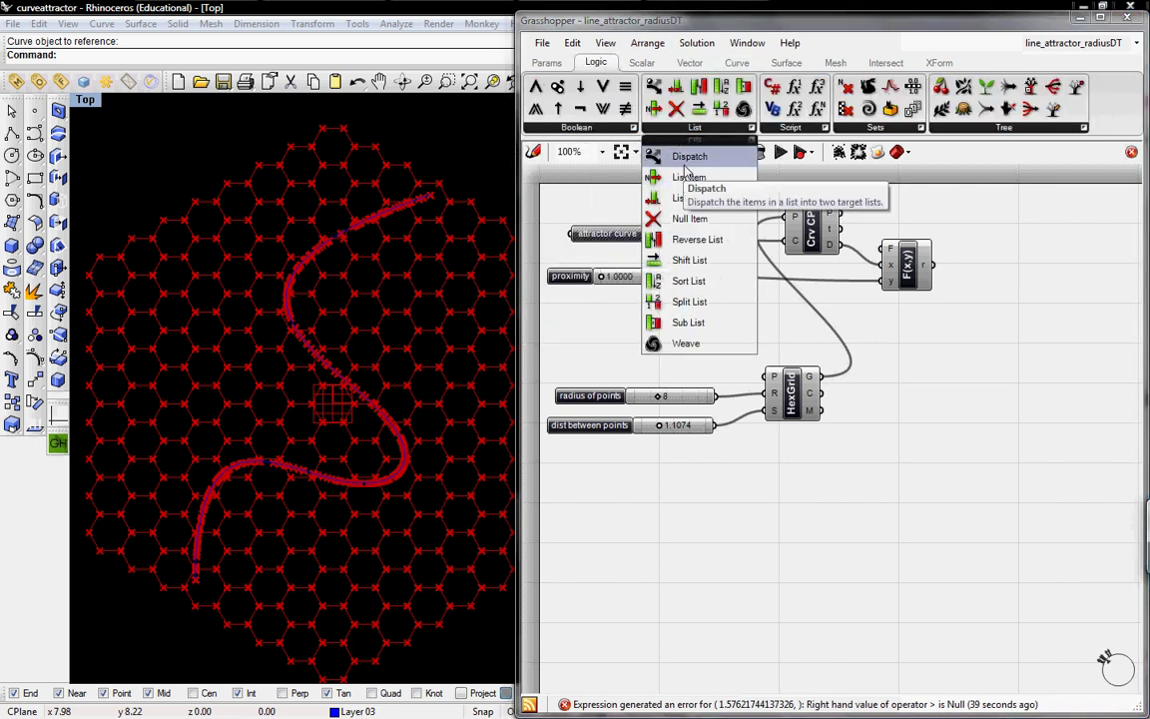
{"action": "left_click_drag", "start_coordinate": [689, 156], "coordinate": [1016, 336]}
{"action": "left_click", "coordinate": [981, 335]}
{"action": "right_click_drag", "start_coordinate": [970, 333], "coordinate": [940, 338]}
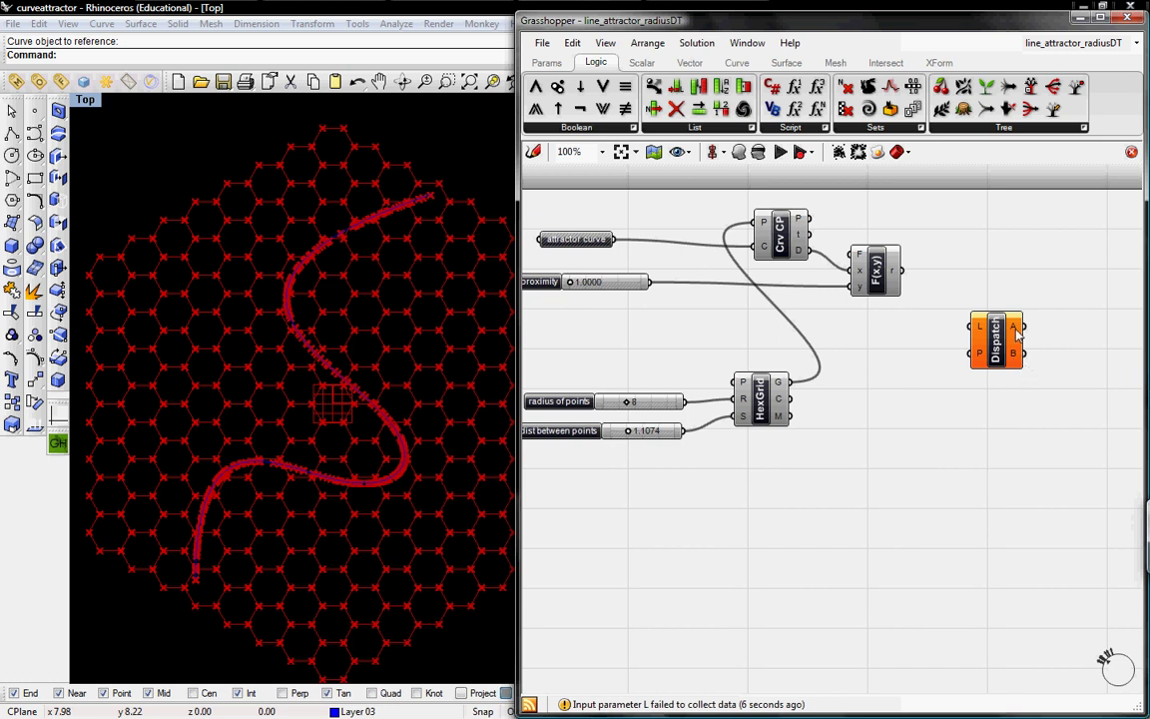
Step: Wire HexGrid points into Dispatch L and the F(x,y) True/False results into P
{"action": "mouse_move", "coordinate": [981, 332]}
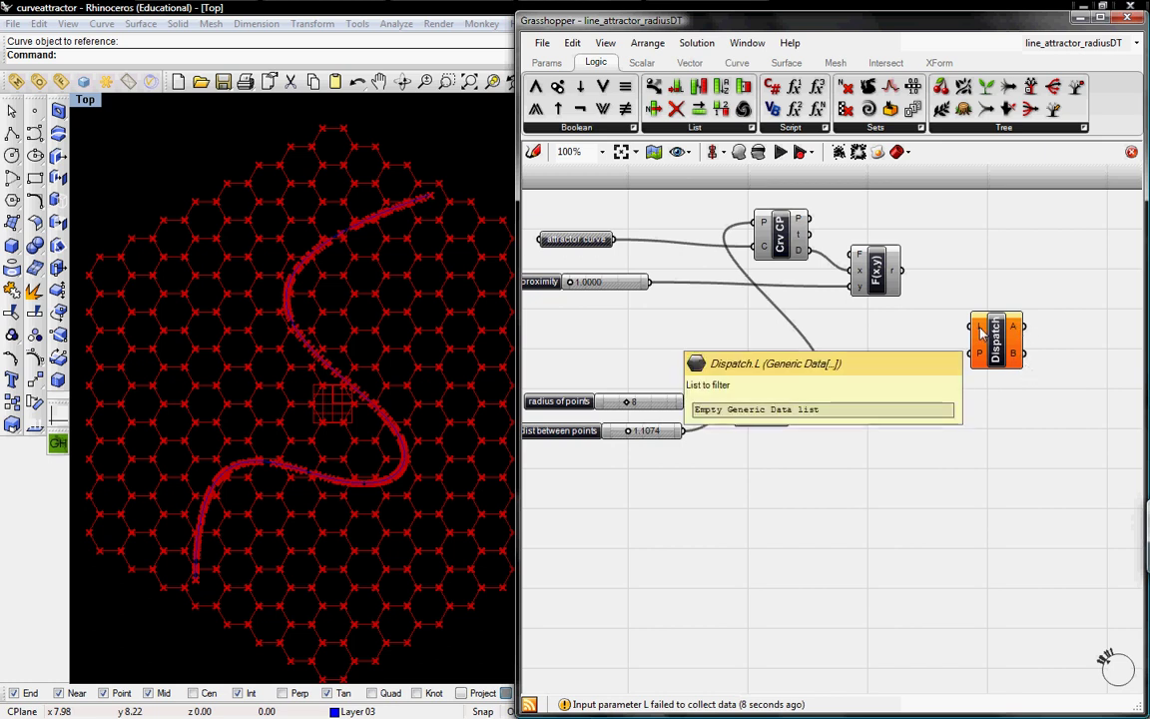
{"action": "left_click_drag", "start_coordinate": [978, 332], "coordinate": [901, 270]}
{"action": "left_click_drag", "start_coordinate": [977, 351], "coordinate": [950, 342]}
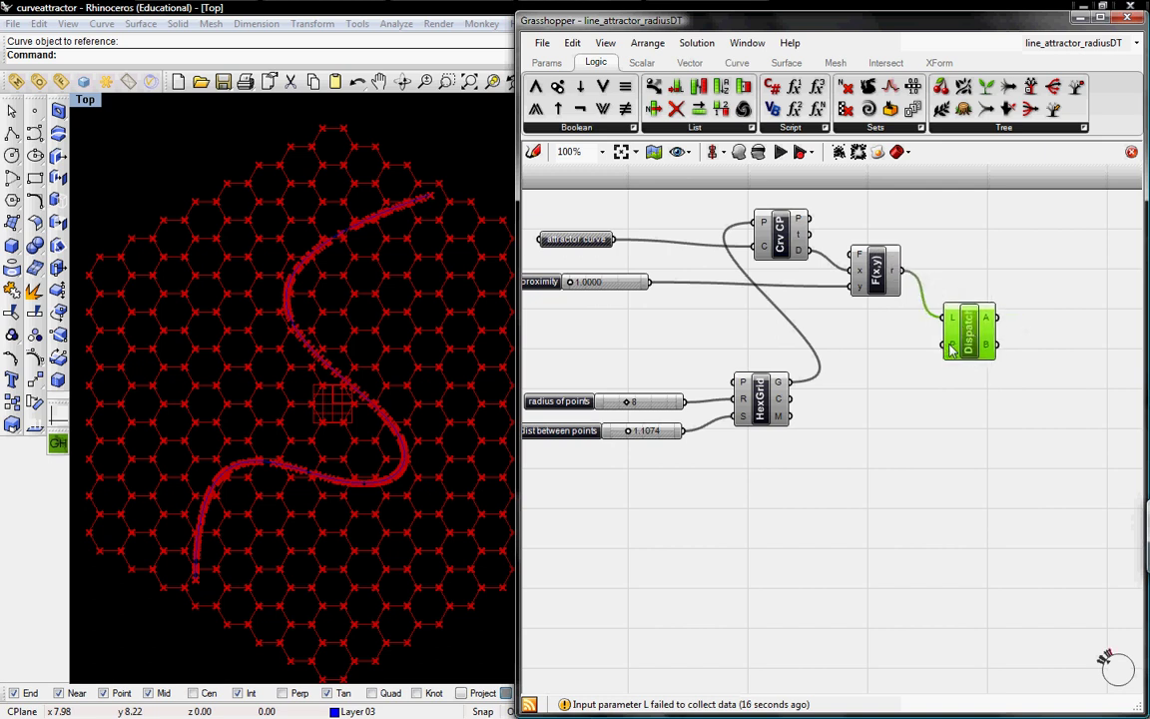
{"action": "mouse_move", "coordinate": [950, 347]}
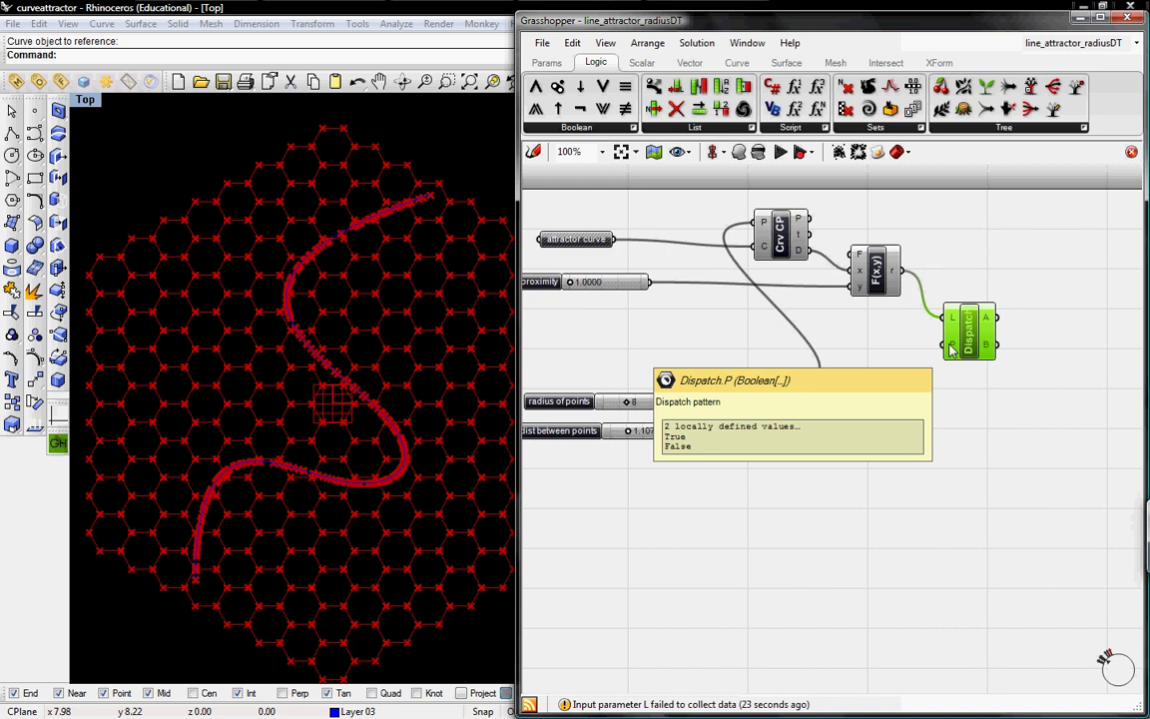
{"action": "left_click_drag", "start_coordinate": [943, 347], "coordinate": [901, 271]}
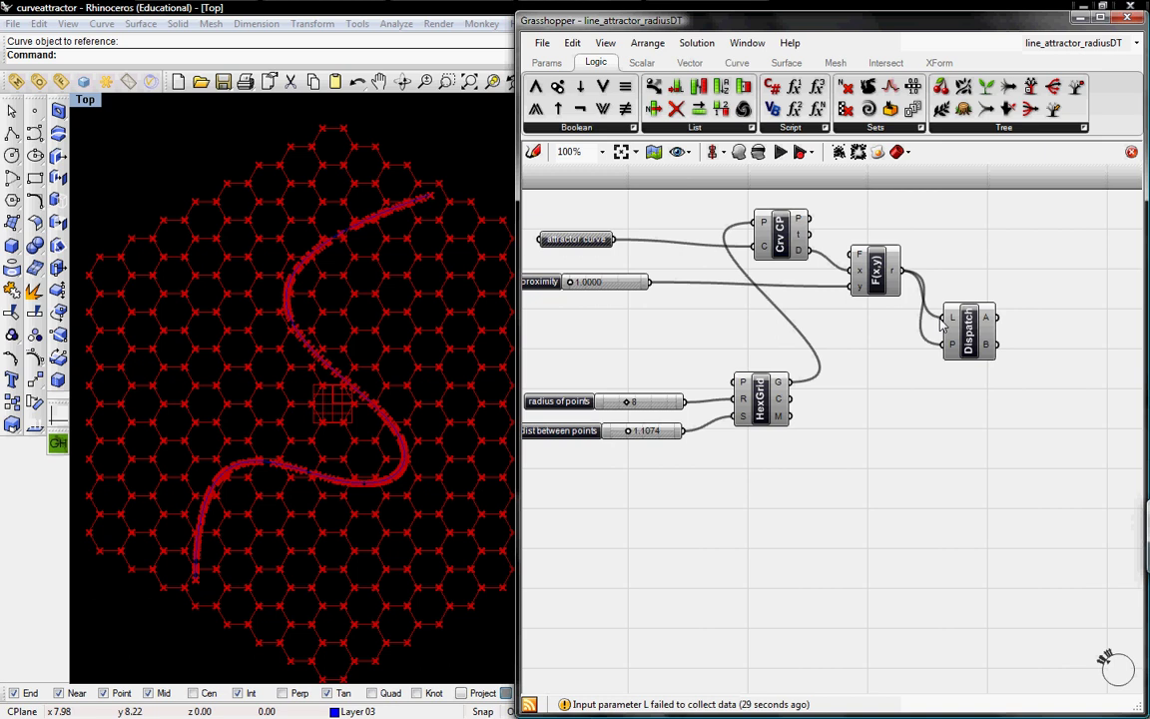
{"action": "left_click_drag", "start_coordinate": [939, 318], "coordinate": [780, 382]}
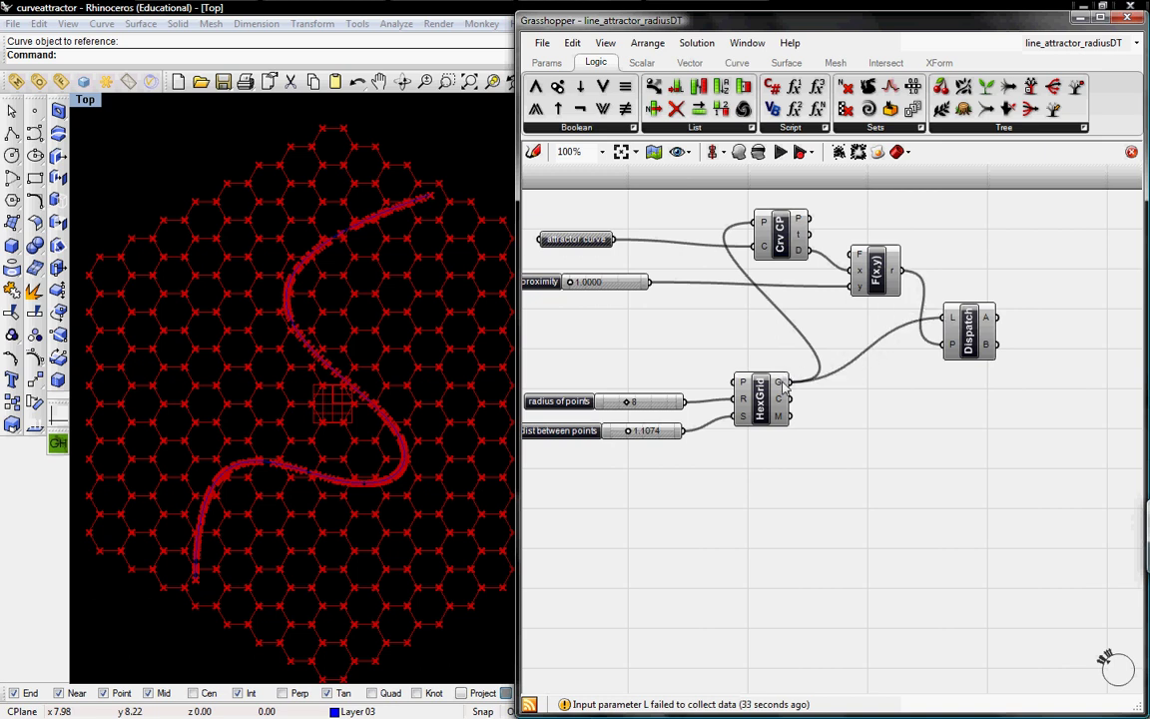
{"action": "left_click_drag", "start_coordinate": [988, 337], "coordinate": [992, 333]}
{"action": "left_click", "coordinate": [953, 357]}
{"action": "mouse_move", "coordinate": [955, 318]}
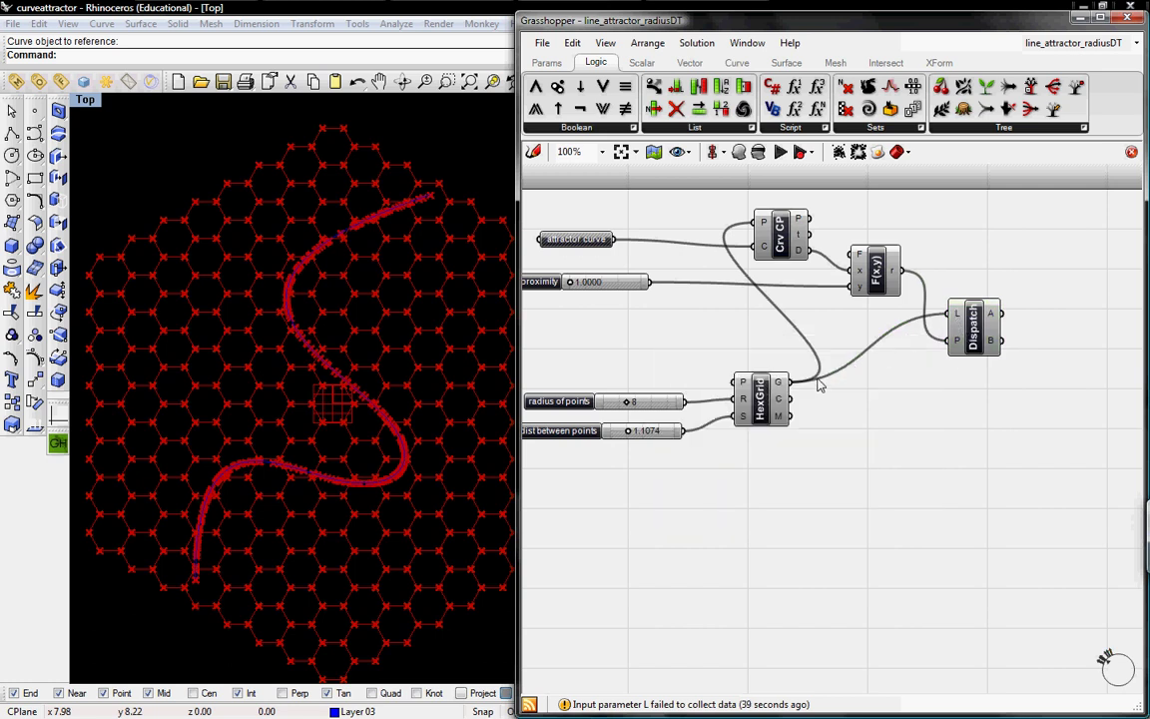
{"action": "left_click_drag", "start_coordinate": [925, 327], "coordinate": [957, 343]}
{"action": "mouse_move", "coordinate": [956, 343]}
Step: Hide the previews of the HexGrid and Crv CP components
{"action": "left_click", "coordinate": [768, 404]}
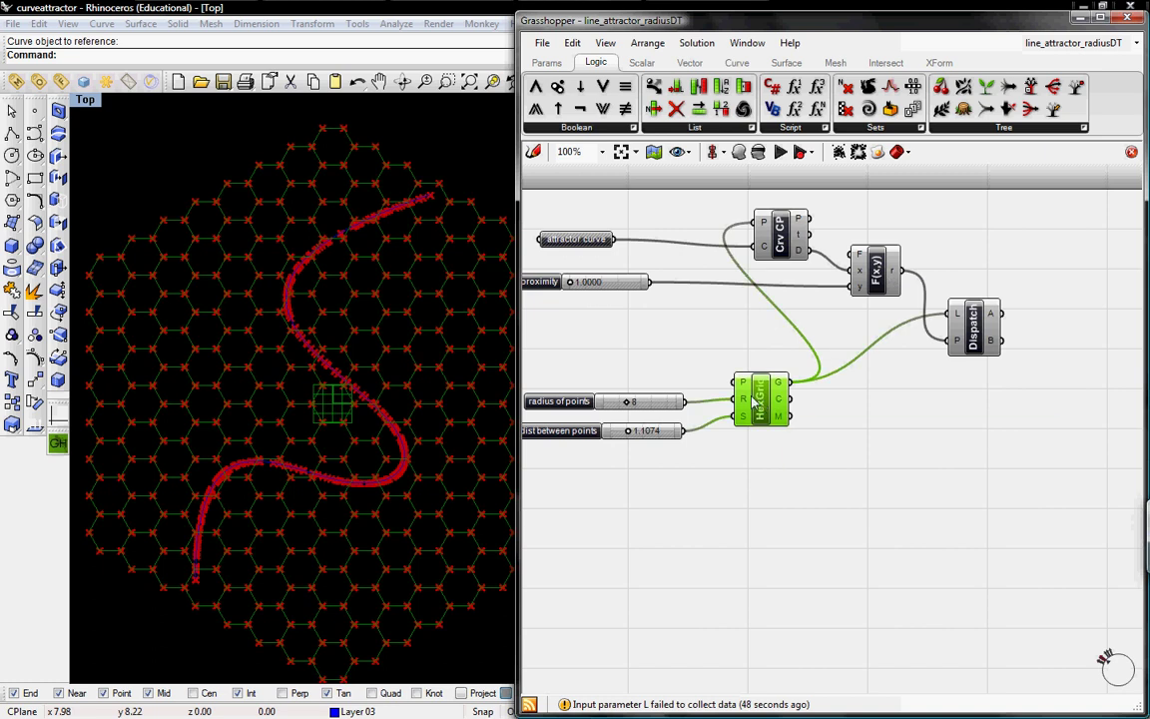
{"action": "right_click", "coordinate": [767, 402]}
{"action": "left_click", "coordinate": [804, 423]}
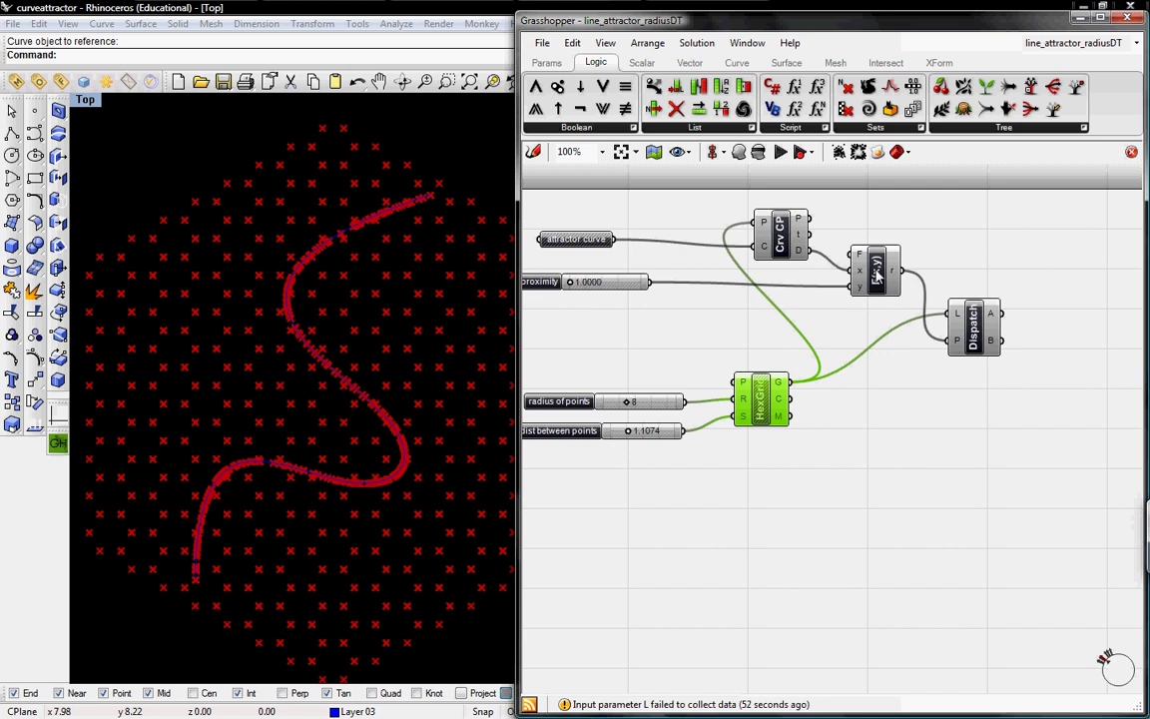
{"action": "left_click", "coordinate": [784, 239]}
{"action": "right_click", "coordinate": [788, 250]}
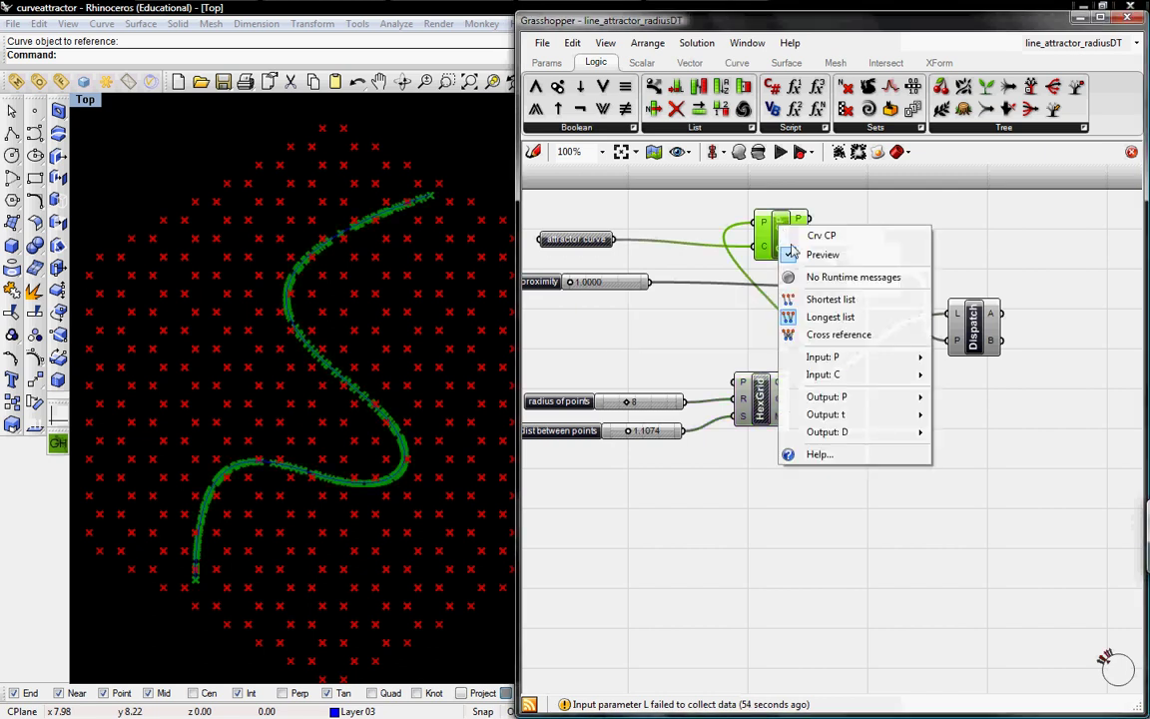
{"action": "left_click", "coordinate": [793, 255]}
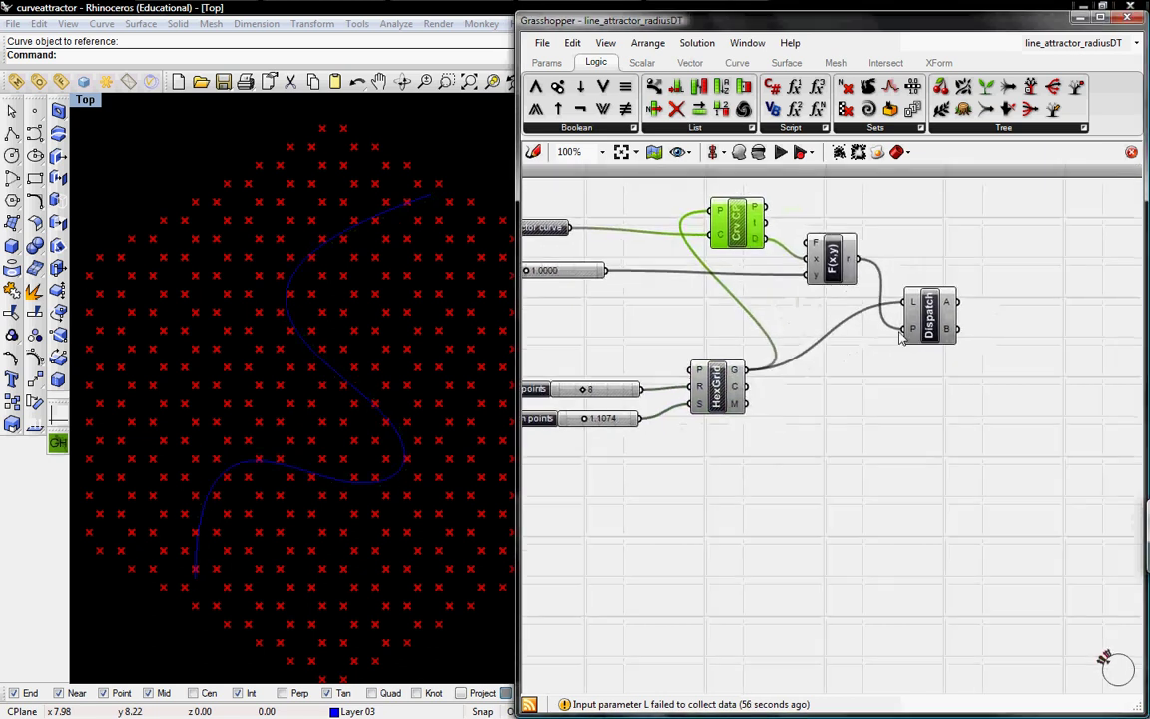
{"action": "left_click_drag", "start_coordinate": [929, 331], "coordinate": [920, 329]}
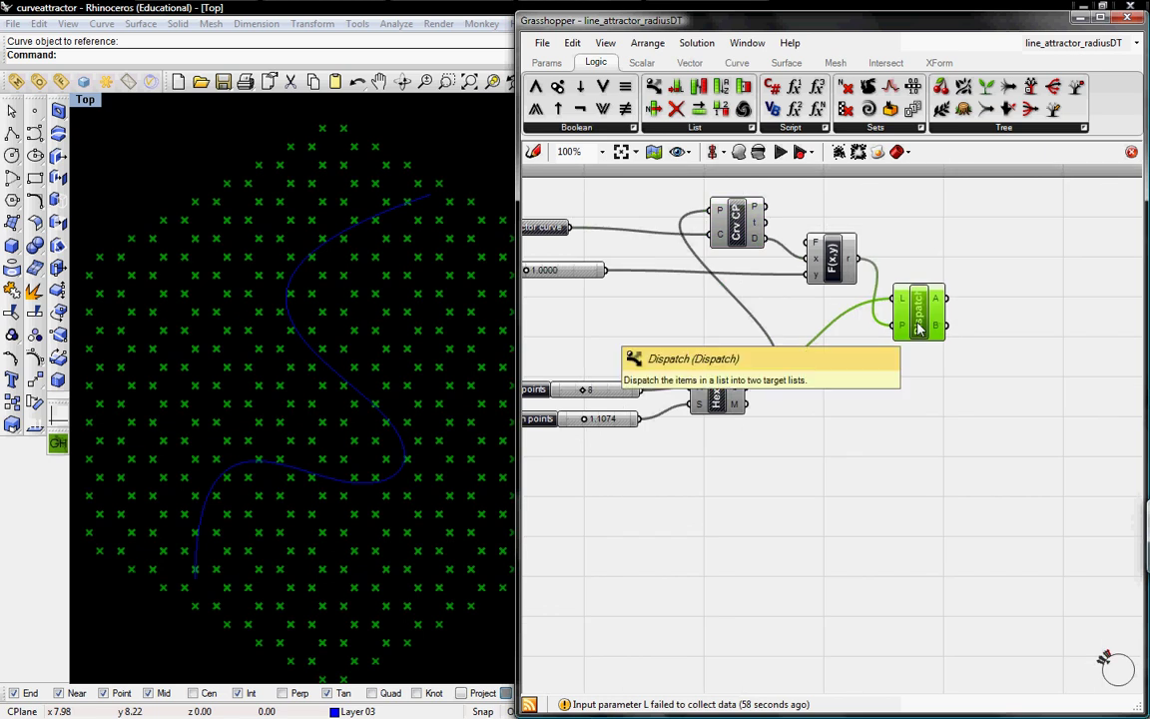
{"action": "left_click", "coordinate": [978, 397]}
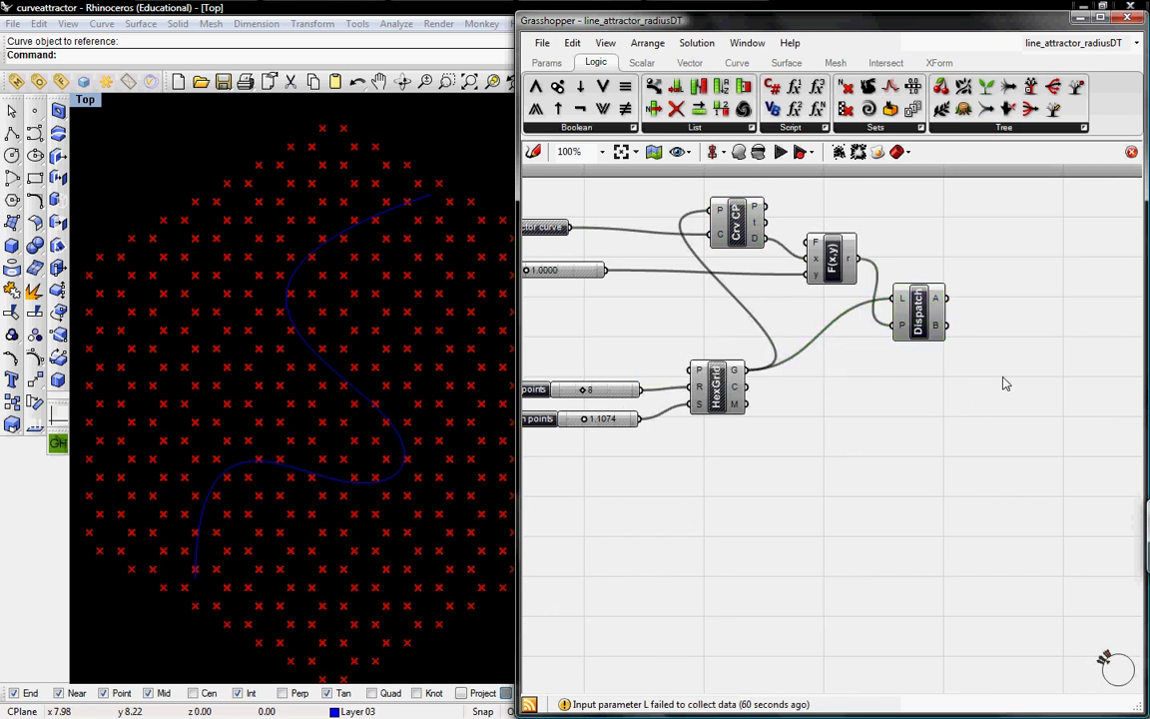
Step: Add a Circle CNR component centred on the points from Dispatch output B
{"action": "double_click", "coordinate": [1001, 375]}
{"action": "type", "text": "cnr"}
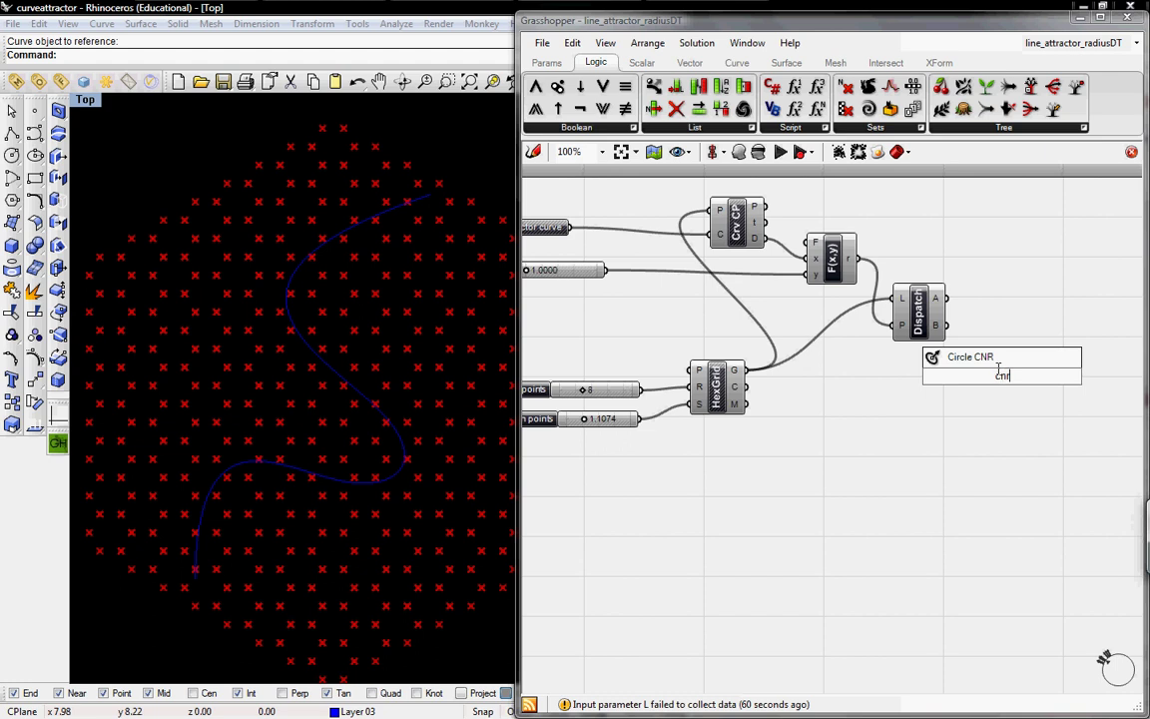
{"action": "left_click", "coordinate": [1011, 358]}
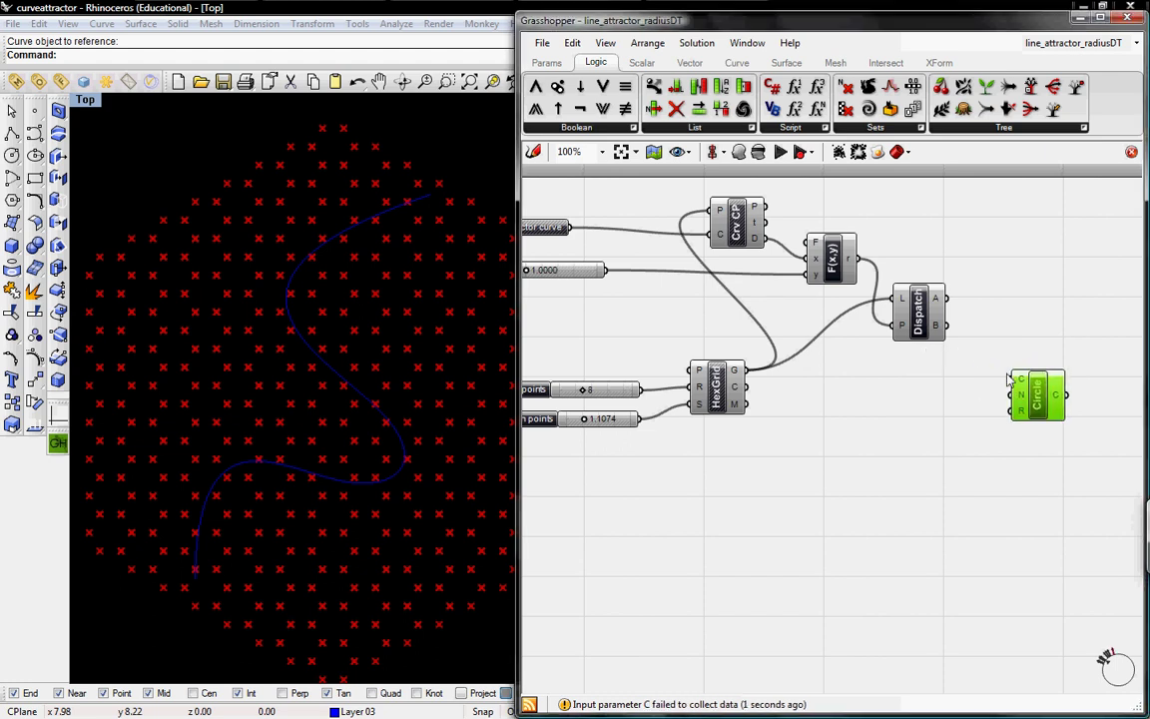
{"action": "left_click_drag", "start_coordinate": [1015, 388], "coordinate": [946, 324]}
{"action": "left_click_drag", "start_coordinate": [1021, 397], "coordinate": [1104, 448]}
{"action": "right_click_drag", "start_coordinate": [1028, 454], "coordinate": [943, 441]}
Step: Copy the Circle component and centre it on Dispatch output A
{"action": "left_click_drag", "start_coordinate": [1018, 439], "coordinate": [867, 290]}
{"action": "left_click", "coordinate": [1016, 421]}
{"action": "left_click_drag", "start_coordinate": [933, 391], "coordinate": [913, 392]}
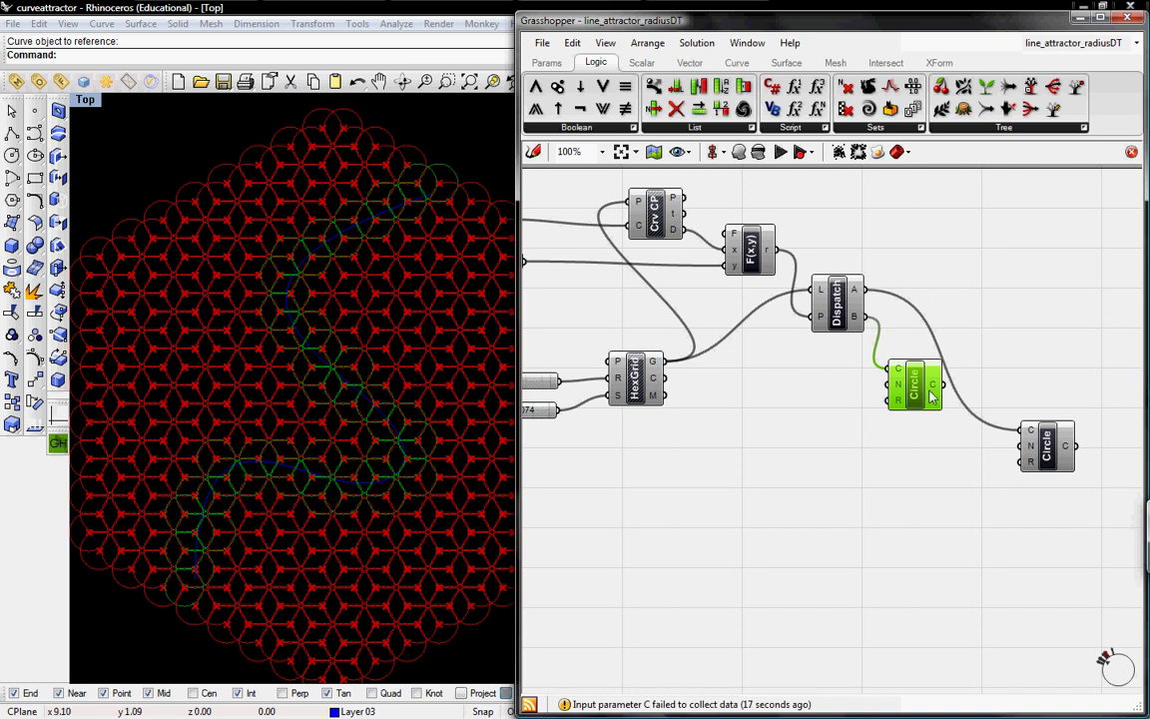
{"action": "left_click", "coordinate": [1047, 450]}
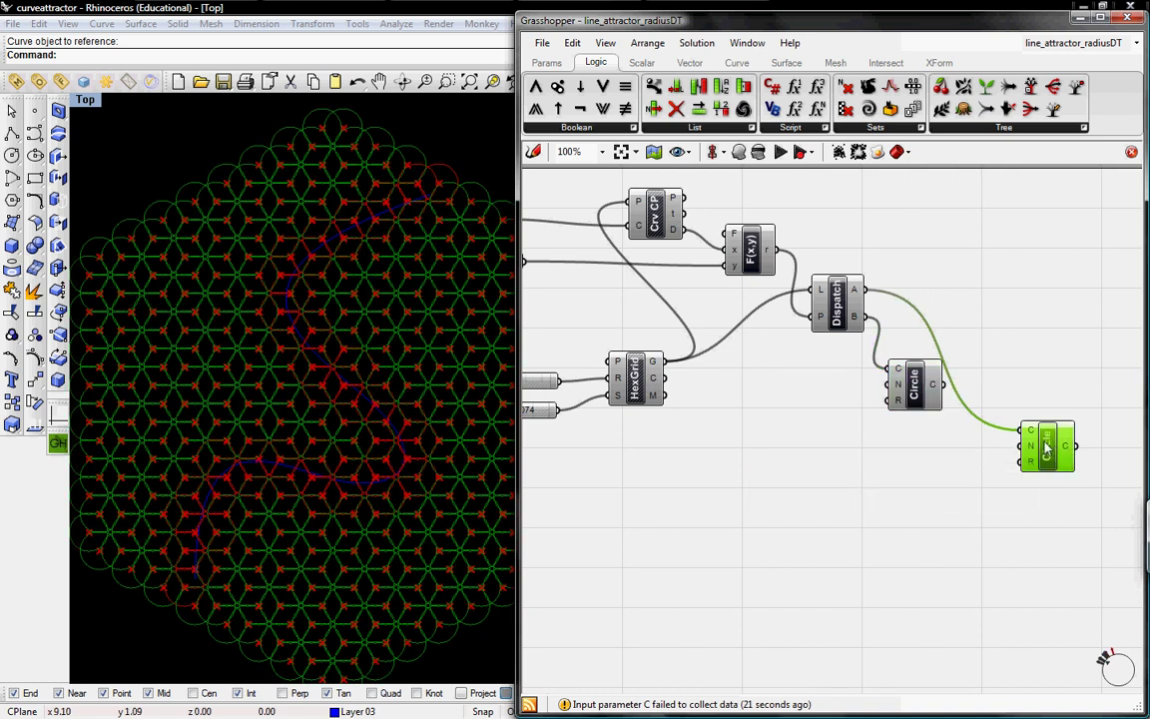
{"action": "left_click_drag", "start_coordinate": [1047, 449], "coordinate": [1053, 449]}
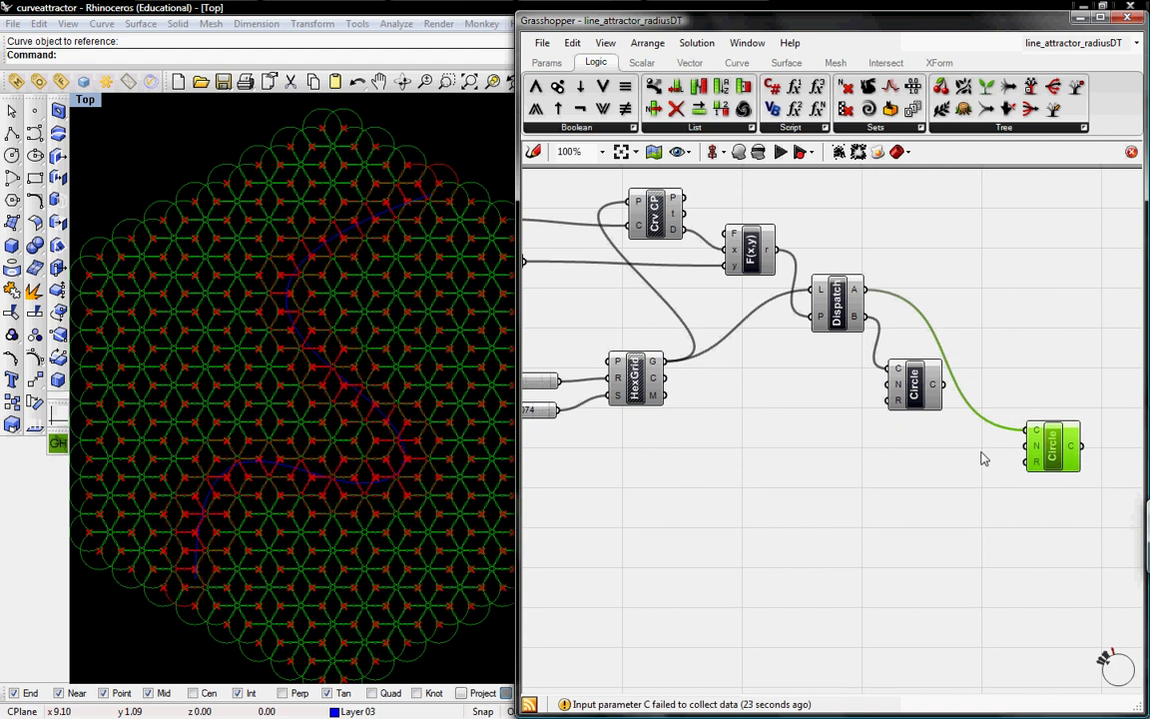
{"action": "right_click_drag", "start_coordinate": [804, 404], "coordinate": [810, 351]}
{"action": "left_click_drag", "start_coordinate": [971, 362], "coordinate": [973, 407]}
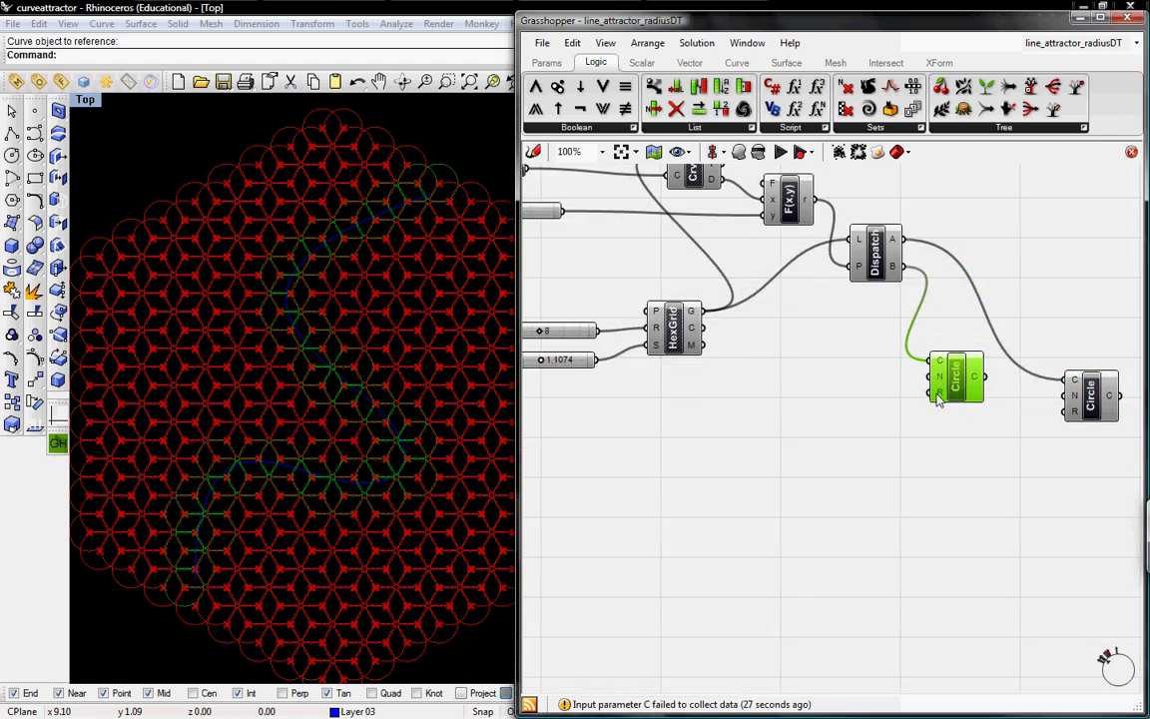
{"action": "mouse_move", "coordinate": [939, 397]}
{"action": "mouse_move", "coordinate": [675, 329]}
{"action": "left_mouse_down"}
{"action": "mouse_move", "coordinate": [732, 334]}
{"action": "mouse_move", "coordinate": [672, 334]}
{"action": "left_mouse_up"}
{"action": "left_click", "coordinate": [704, 398]}
{"action": "right_click_drag", "start_coordinate": [757, 395], "coordinate": [808, 391]}
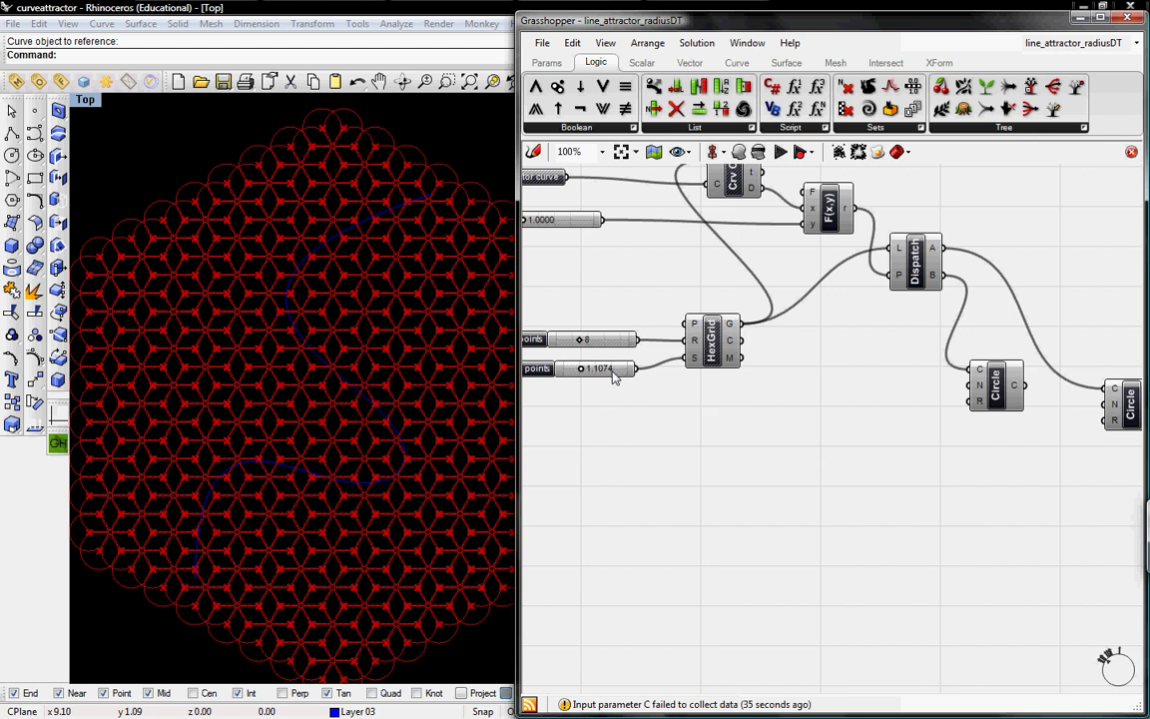
Step: Add an x/2 expression on dist between points and wire it into a Circle's radius
{"action": "left_click", "coordinate": [620, 372]}
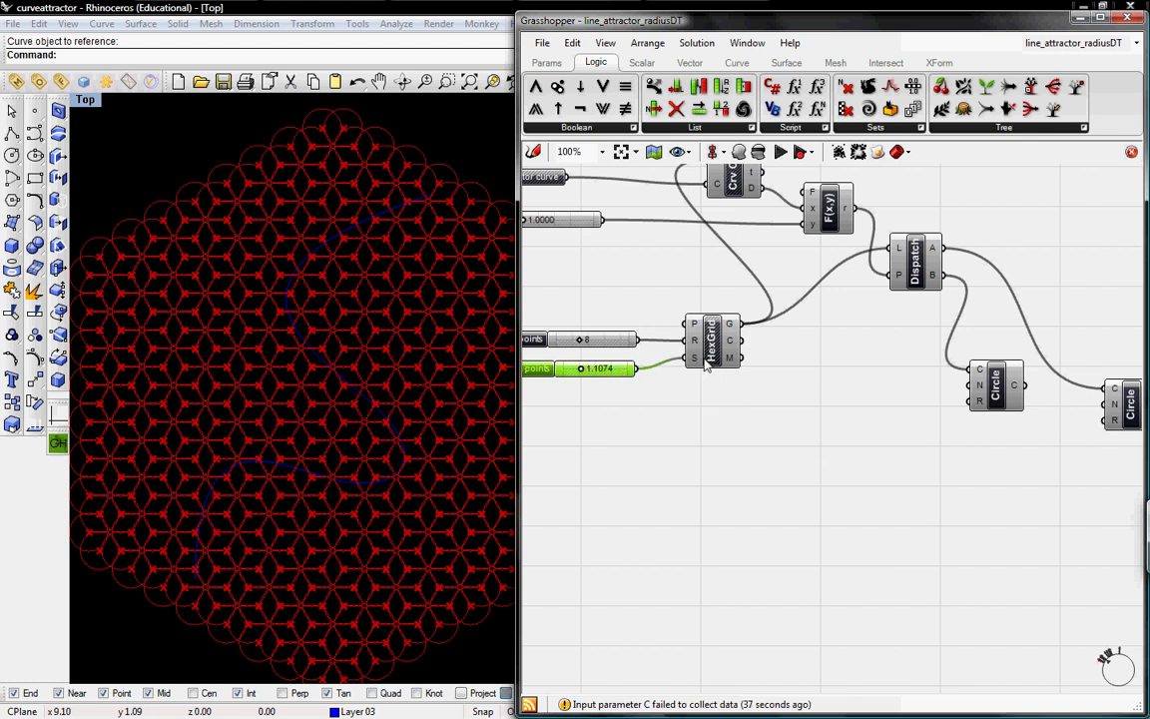
{"action": "double_click", "coordinate": [914, 381]}
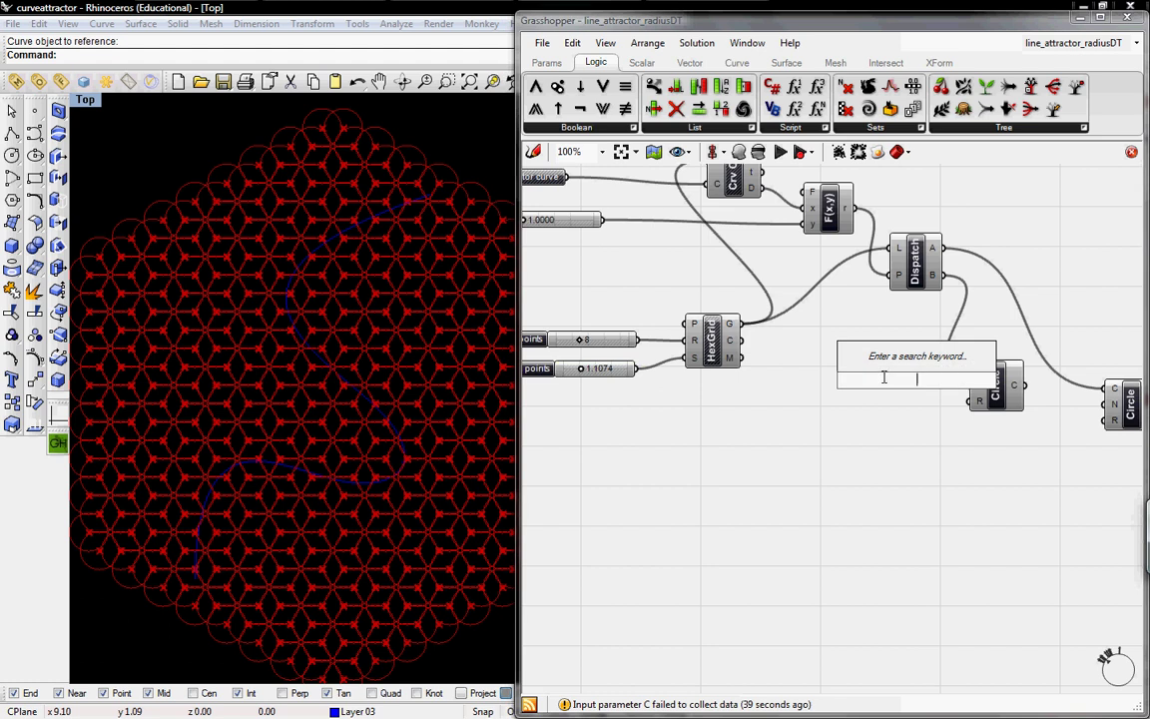
{"action": "type", "text": "f1"}
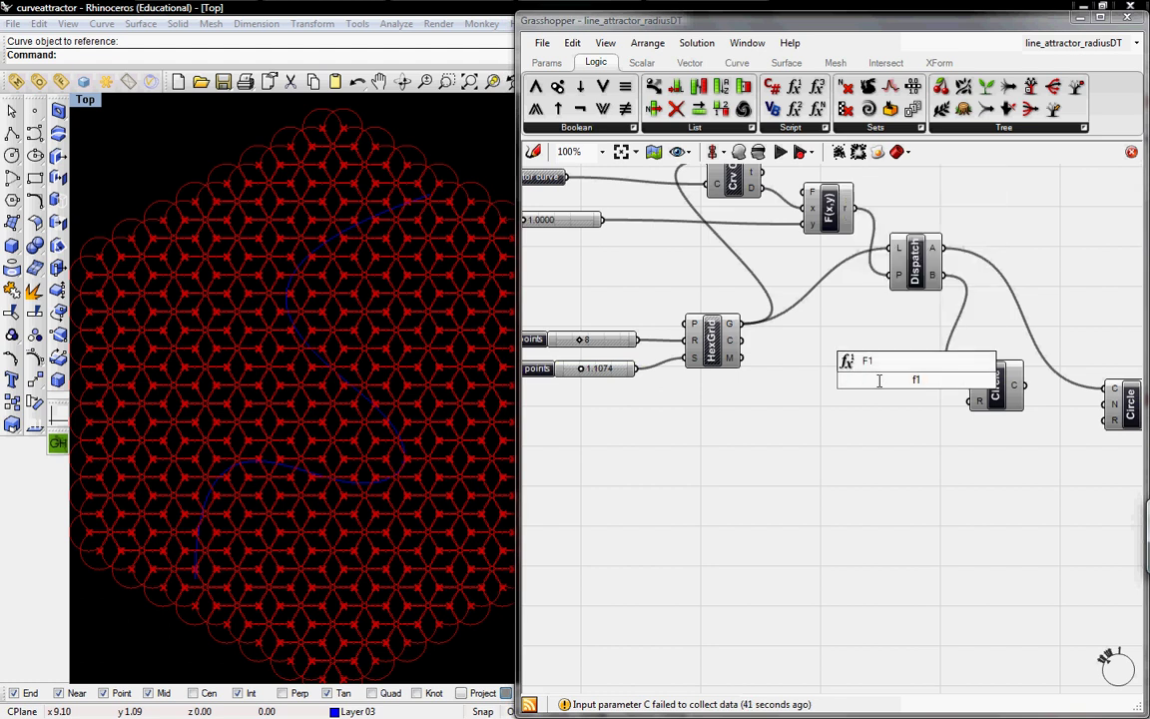
{"action": "left_click", "coordinate": [866, 366]}
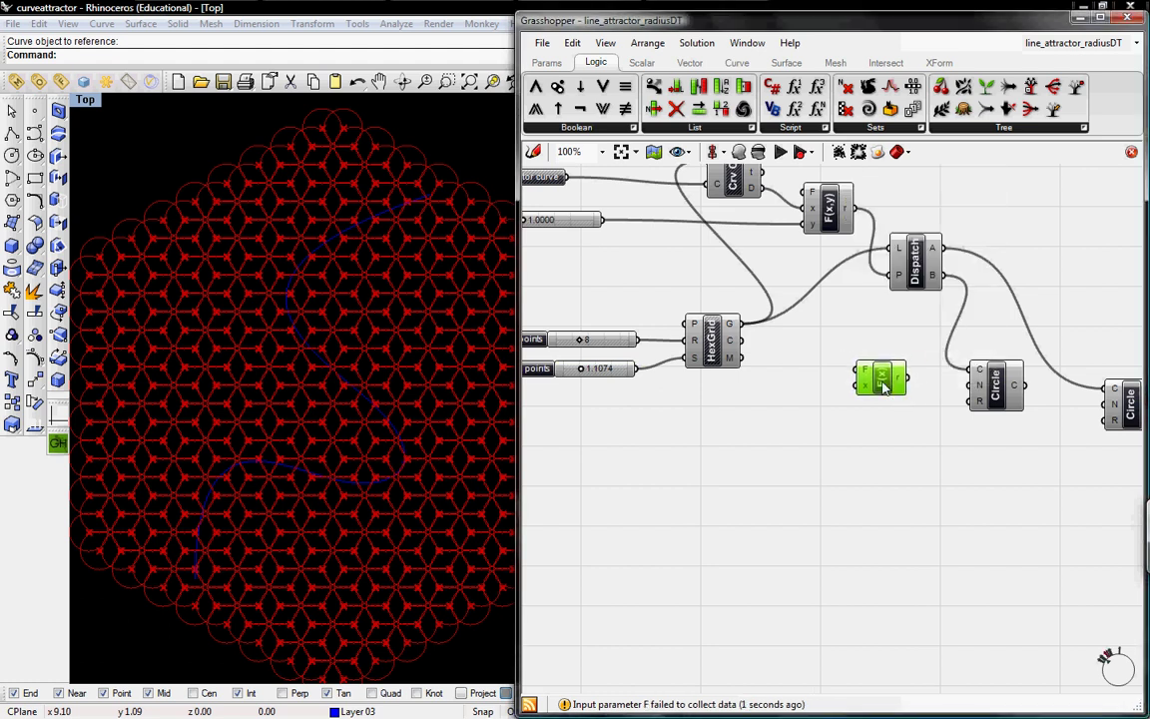
{"action": "double_click", "coordinate": [884, 387]}
{"action": "type", "text": "x/2"}
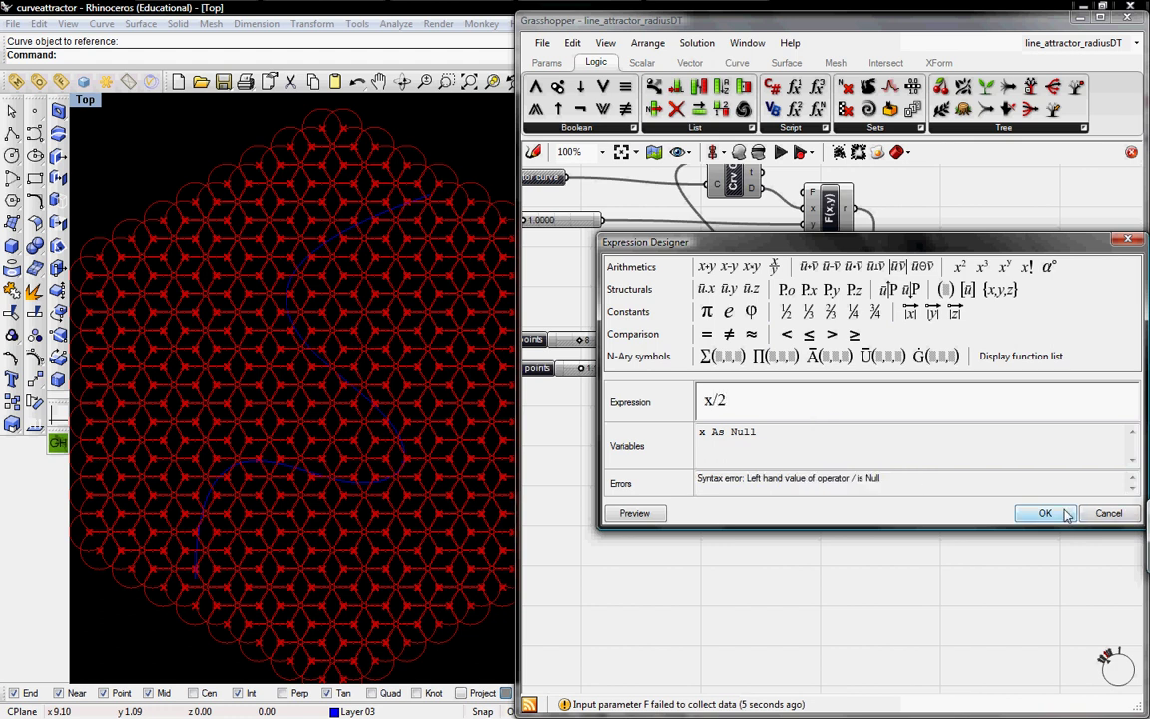
{"action": "left_click", "coordinate": [1045, 513]}
{"action": "left_click_drag", "start_coordinate": [907, 380], "coordinate": [979, 400]}
{"action": "left_click_drag", "start_coordinate": [892, 387], "coordinate": [620, 385]}
{"action": "left_click", "coordinate": [654, 412]}
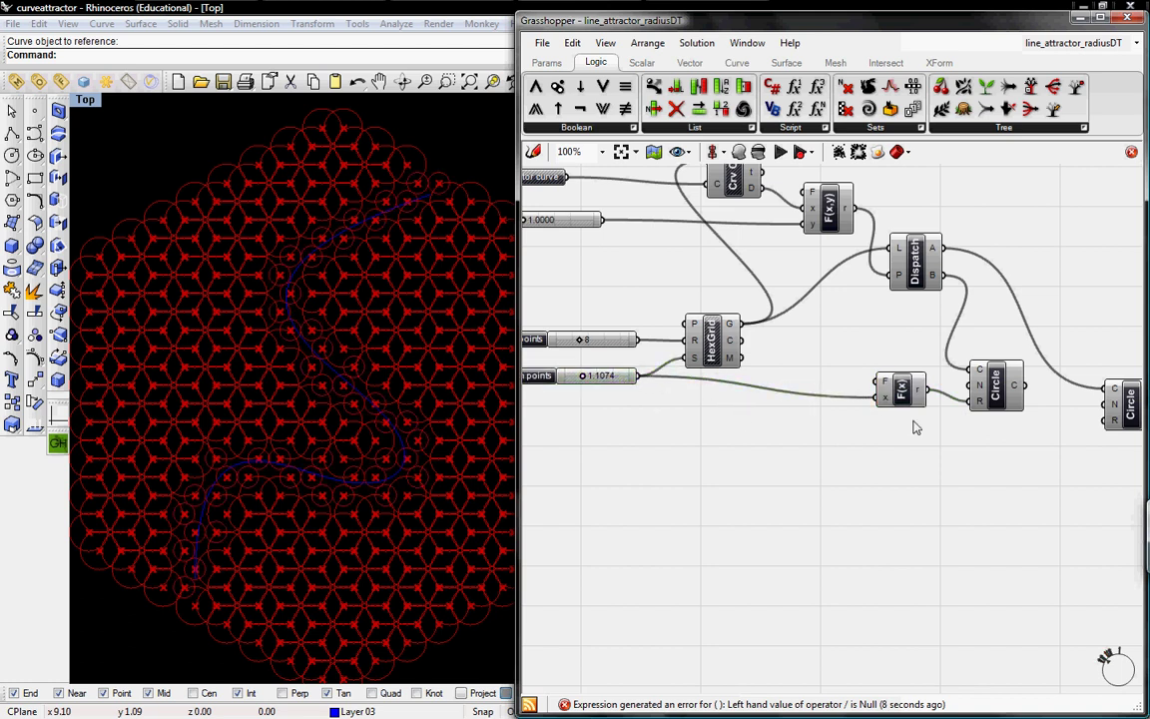
Step: Copy the expression, change it to x/8, and wire it into the other Circle's radius
{"action": "left_click_drag", "start_coordinate": [1008, 427], "coordinate": [849, 335]}
{"action": "left_click_drag", "start_coordinate": [1003, 386], "coordinate": [1003, 372]}
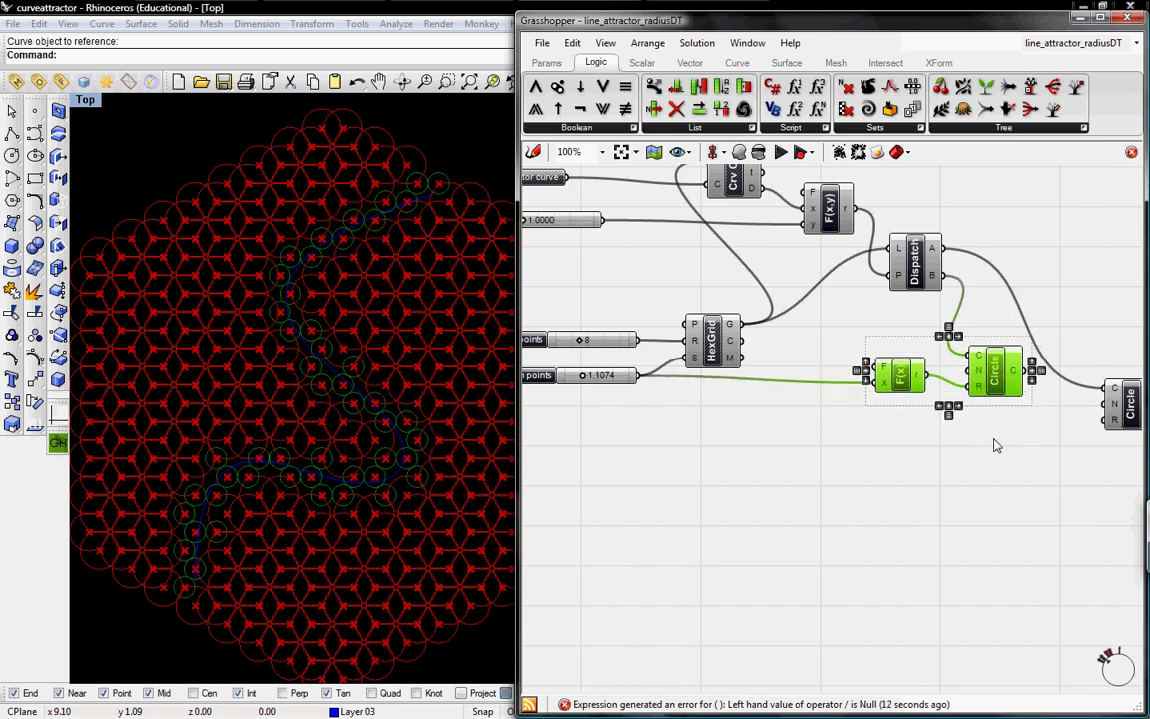
{"action": "left_click_drag", "start_coordinate": [1100, 427], "coordinate": [1071, 439]}
{"action": "left_click", "coordinate": [998, 439]}
{"action": "left_click", "coordinate": [903, 381]}
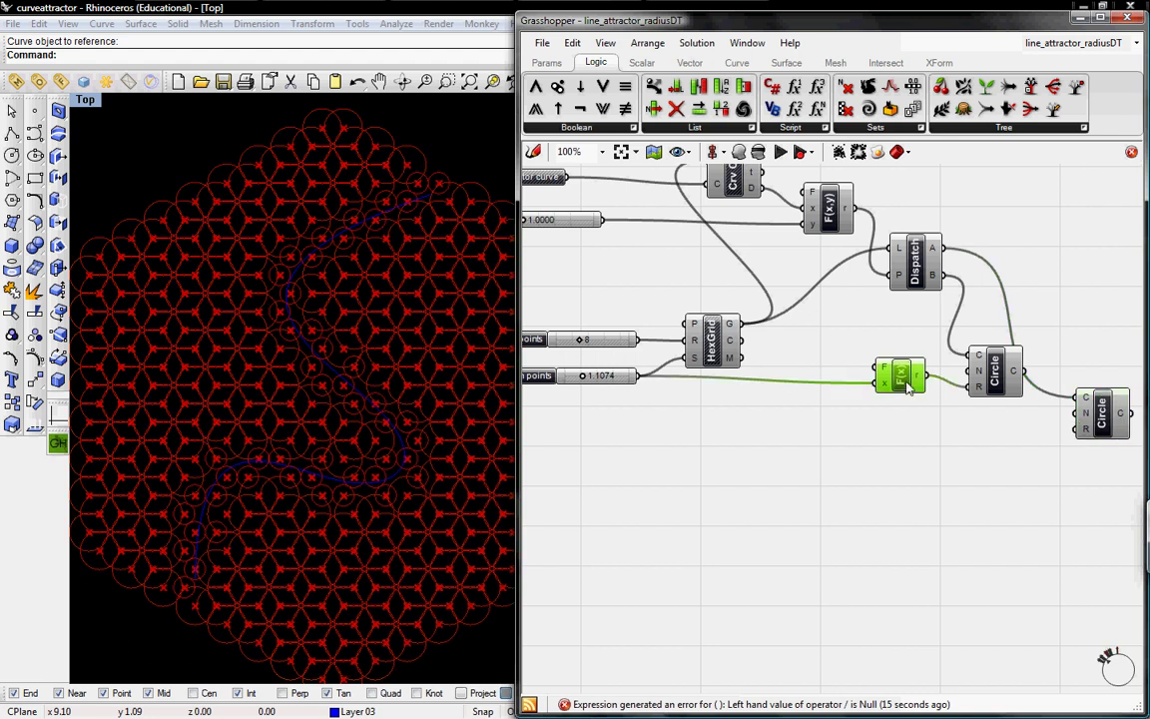
{"action": "left_click_drag", "start_coordinate": [903, 381], "coordinate": [988, 431], "text": "alt"}
{"action": "double_click", "coordinate": [988, 431]}
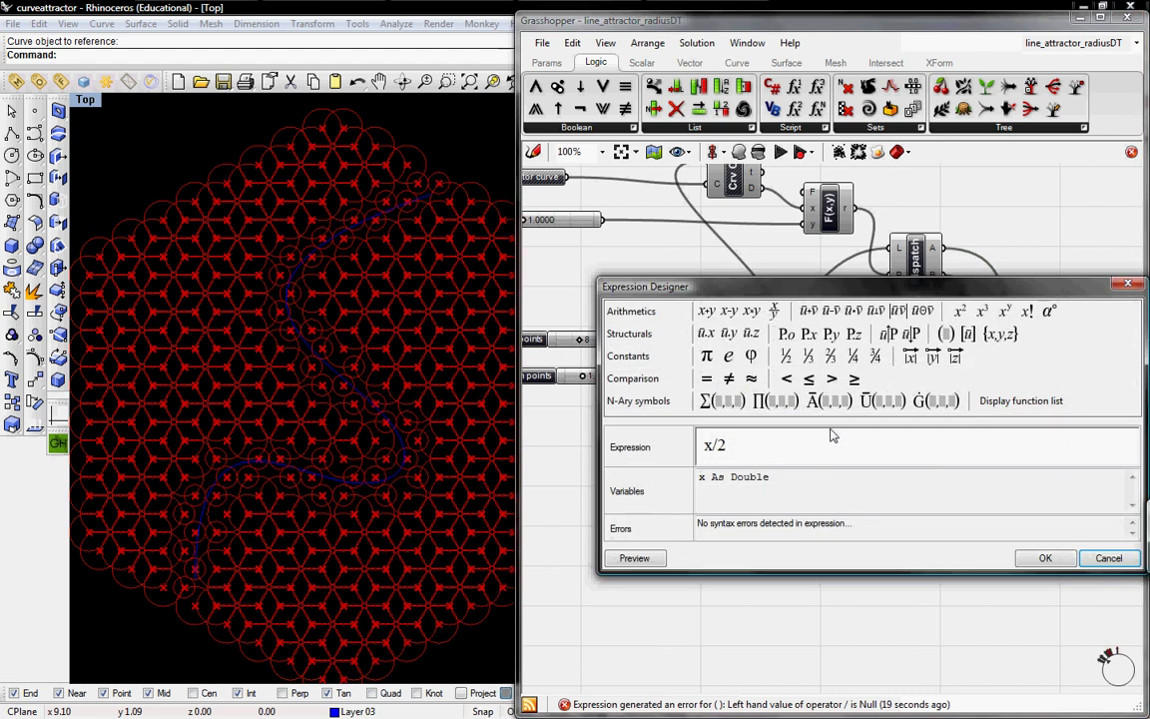
{"action": "left_click_drag", "start_coordinate": [738, 445], "coordinate": [718, 445]}
{"action": "type", "text": "8"}
{"action": "key", "text": "Return"}
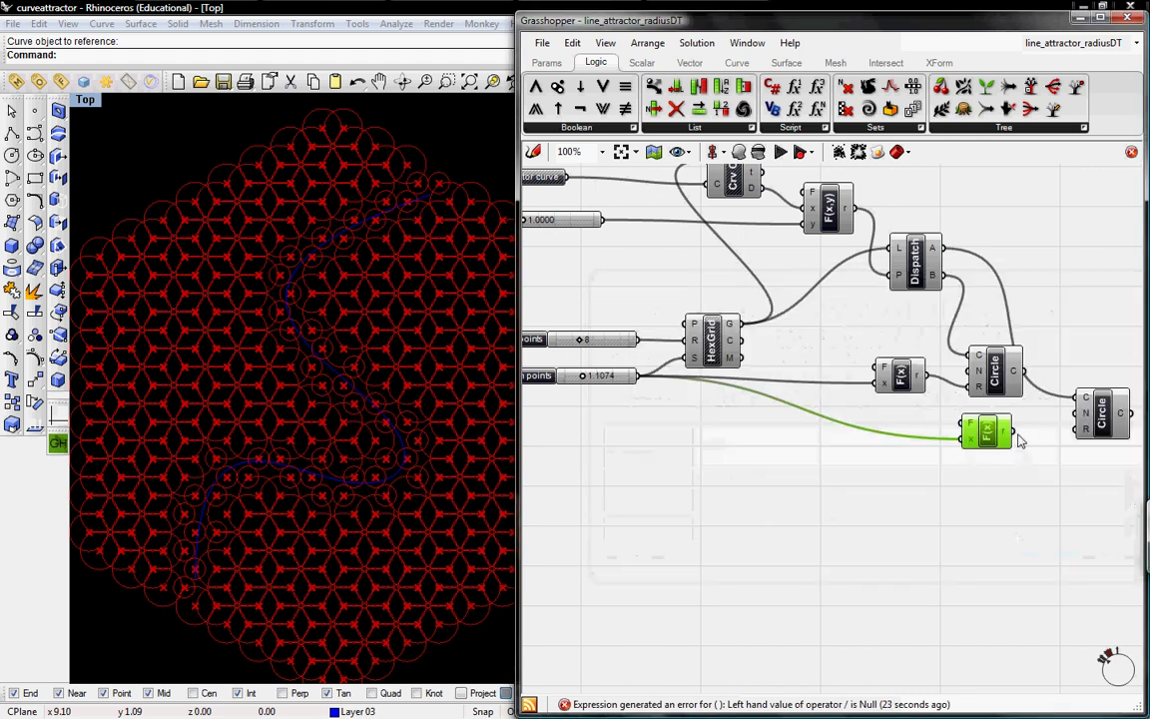
{"action": "left_click", "coordinate": [1020, 441]}
{"action": "left_click_drag", "start_coordinate": [1011, 431], "coordinate": [1080, 429]}
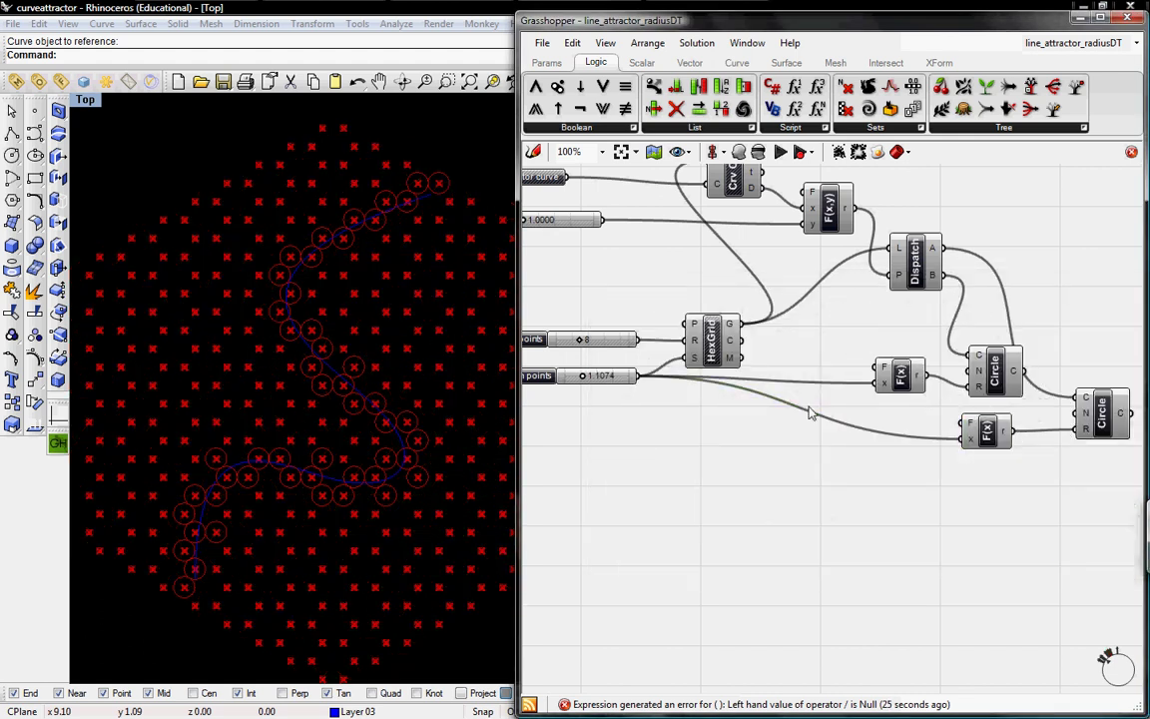
Step: Move the attractor curve up and to the right in the Rhino Top view
{"action": "left_click", "coordinate": [908, 255]}
{"action": "right_click", "coordinate": [903, 250]}
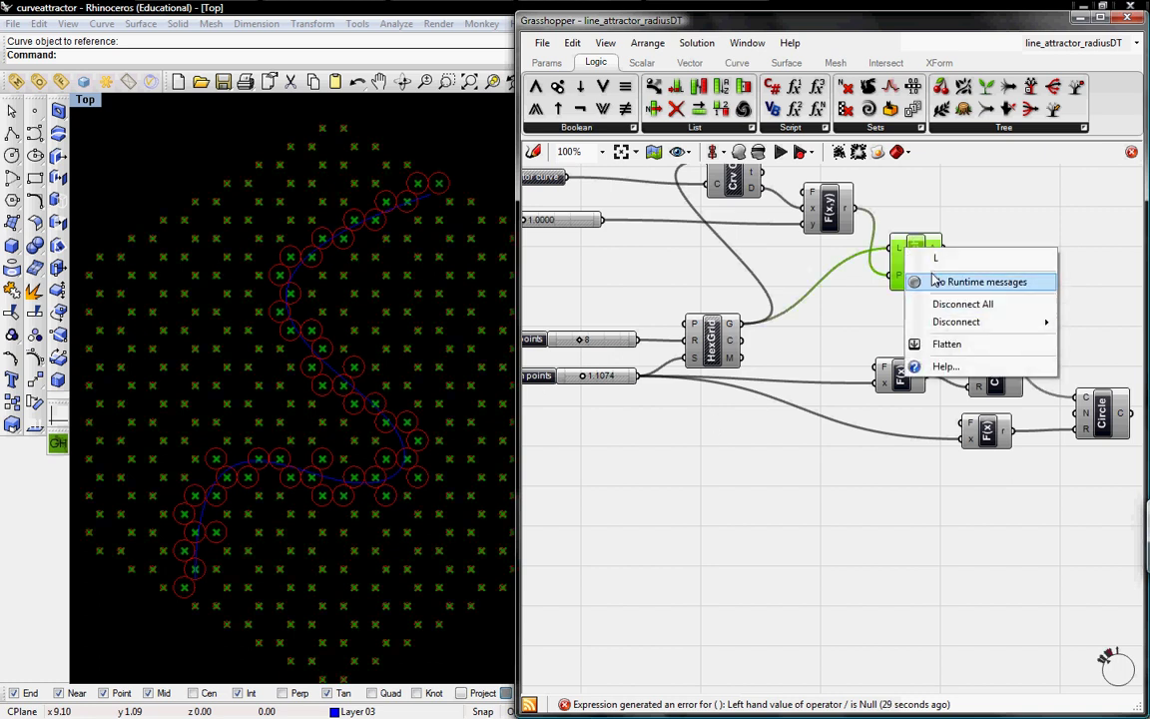
{"action": "left_click", "coordinate": [870, 317]}
{"action": "left_click", "coordinate": [915, 262]}
{"action": "right_click", "coordinate": [915, 264]}
{"action": "left_click", "coordinate": [908, 301]}
{"action": "right_click_drag", "start_coordinate": [461, 391], "coordinate": [446, 357]}
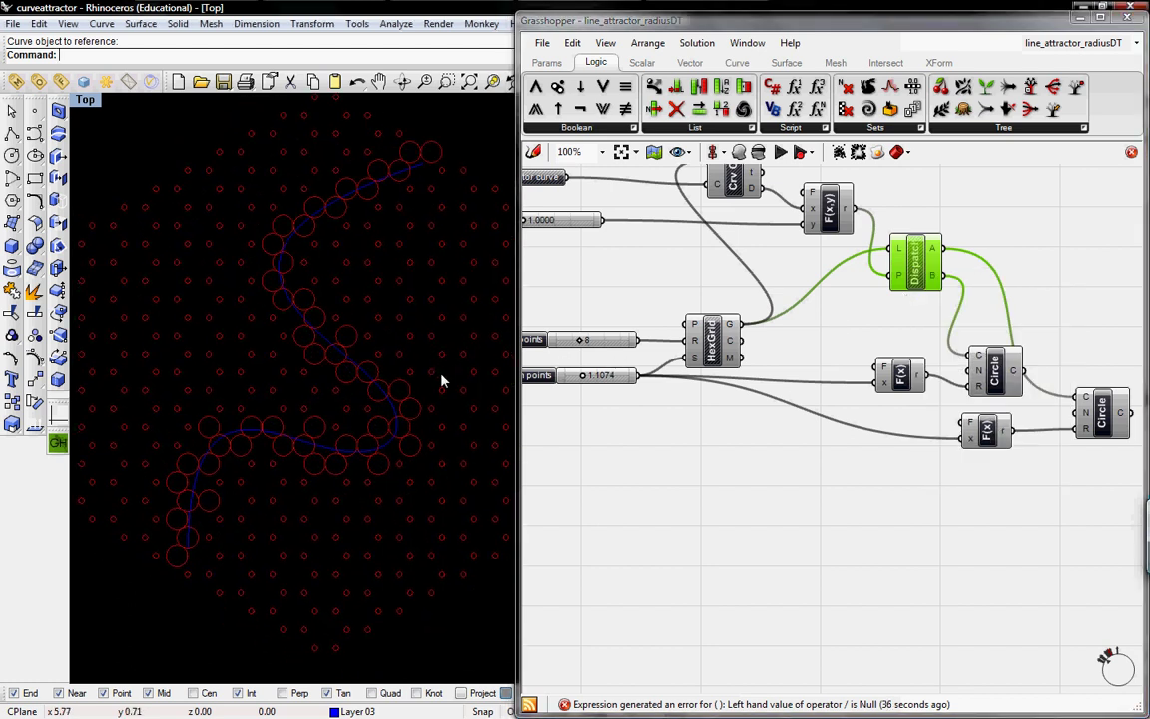
{"action": "left_click_drag", "start_coordinate": [459, 428], "coordinate": [405, 399]}
{"action": "right_click_drag", "start_coordinate": [611, 266], "coordinate": [655, 266]}
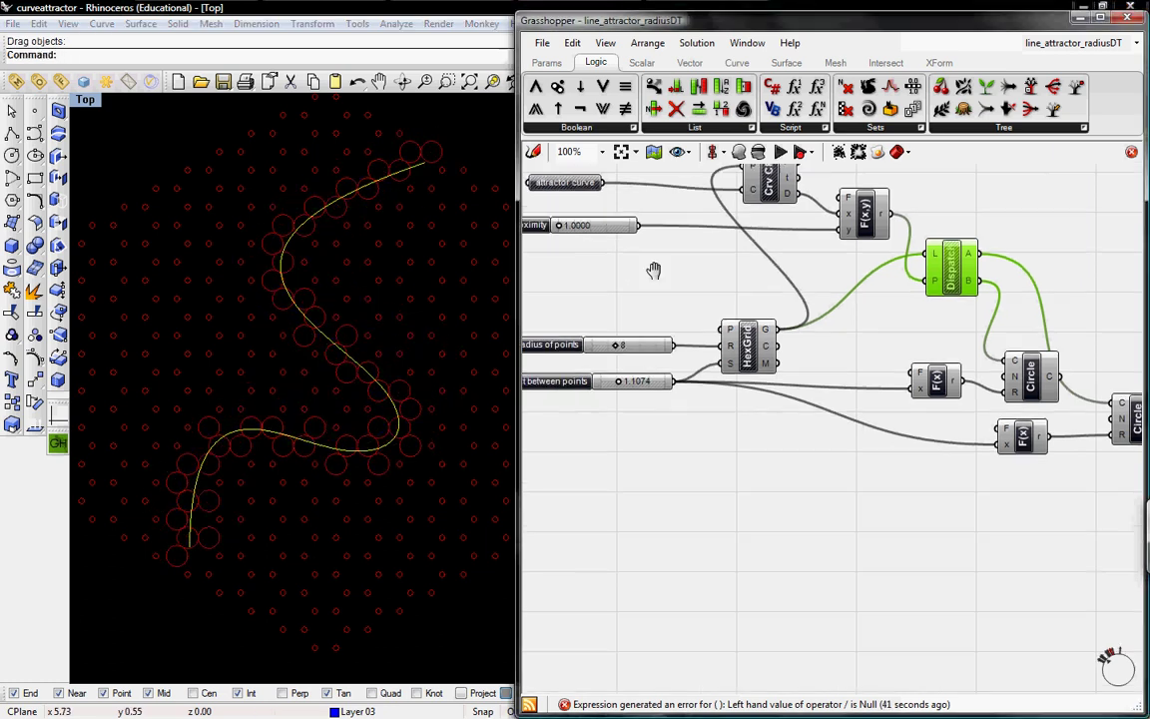
Step: Set proximity to 2.7931 and swap the x/2 and x/8 radius expressions between the Circles
{"action": "mouse_move", "coordinate": [561, 225]}
{"action": "left_mouse_down"}
{"action": "mouse_move", "coordinate": [587, 226]}
{"action": "mouse_move", "coordinate": [565, 225]}
{"action": "mouse_move", "coordinate": [577, 224]}
{"action": "left_mouse_up"}
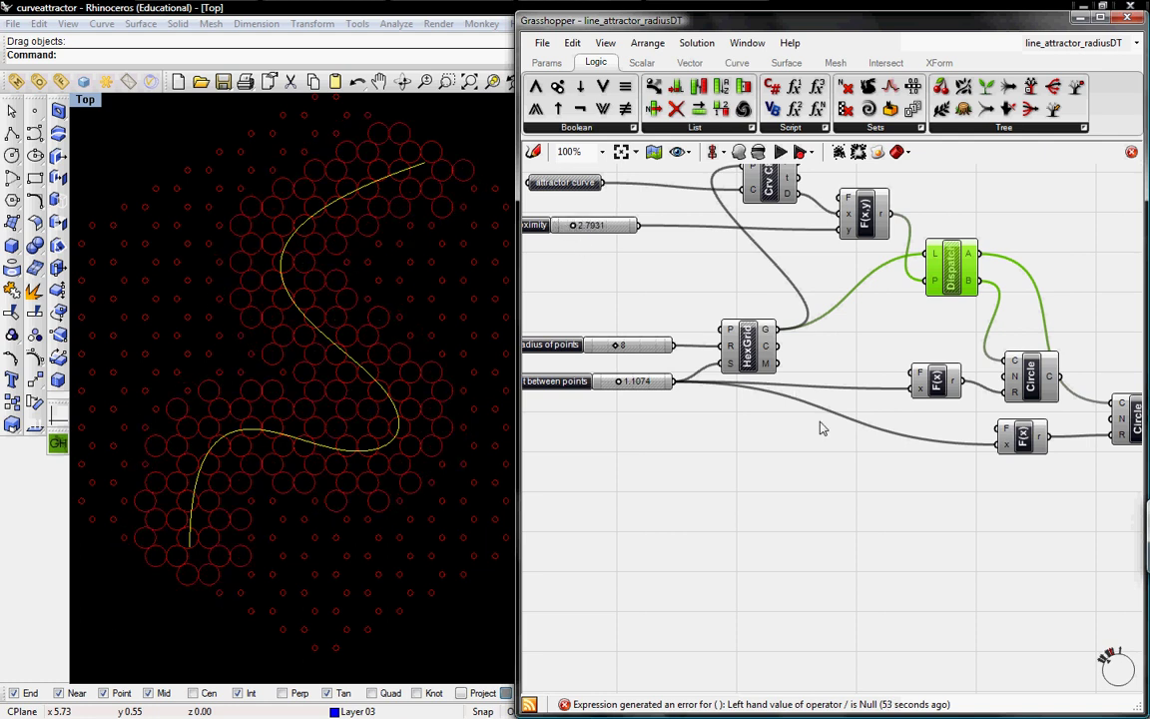
{"action": "left_click", "coordinate": [748, 399]}
{"action": "left_click_drag", "start_coordinate": [1024, 443], "coordinate": [1120, 433]}
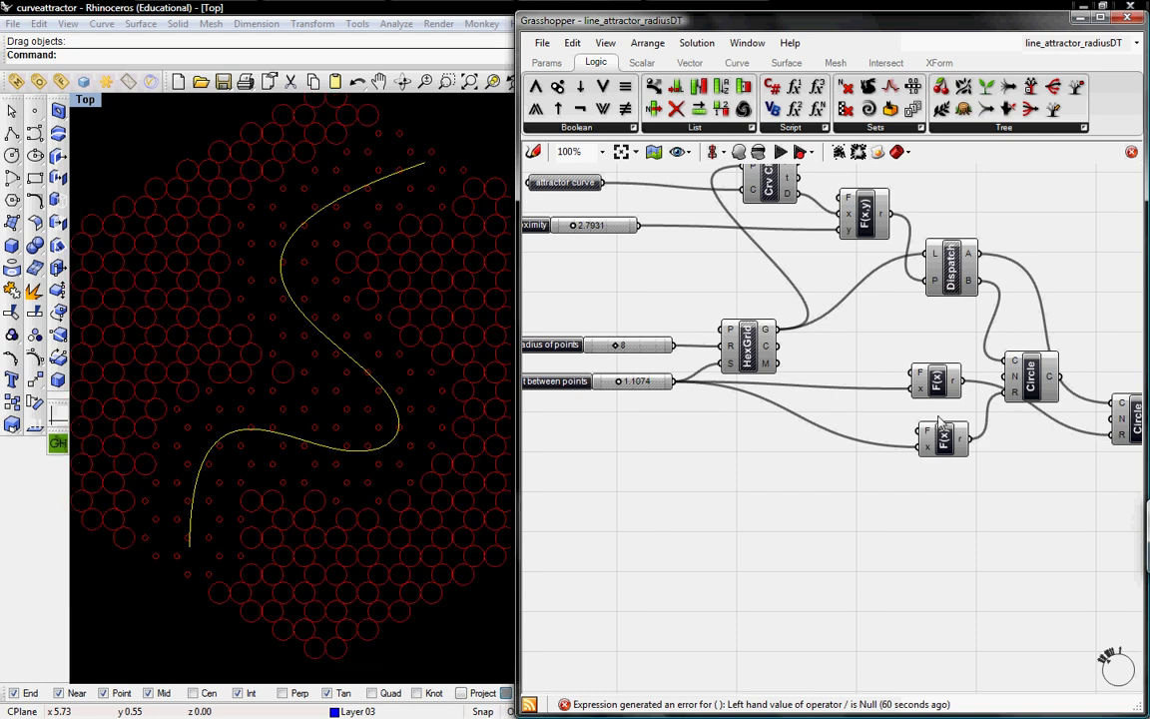
{"action": "left_click_drag", "start_coordinate": [936, 379], "coordinate": [882, 380]}
{"action": "left_click_drag", "start_coordinate": [948, 439], "coordinate": [919, 383]}
{"action": "right_click_drag", "start_coordinate": [833, 341], "coordinate": [846, 357]}
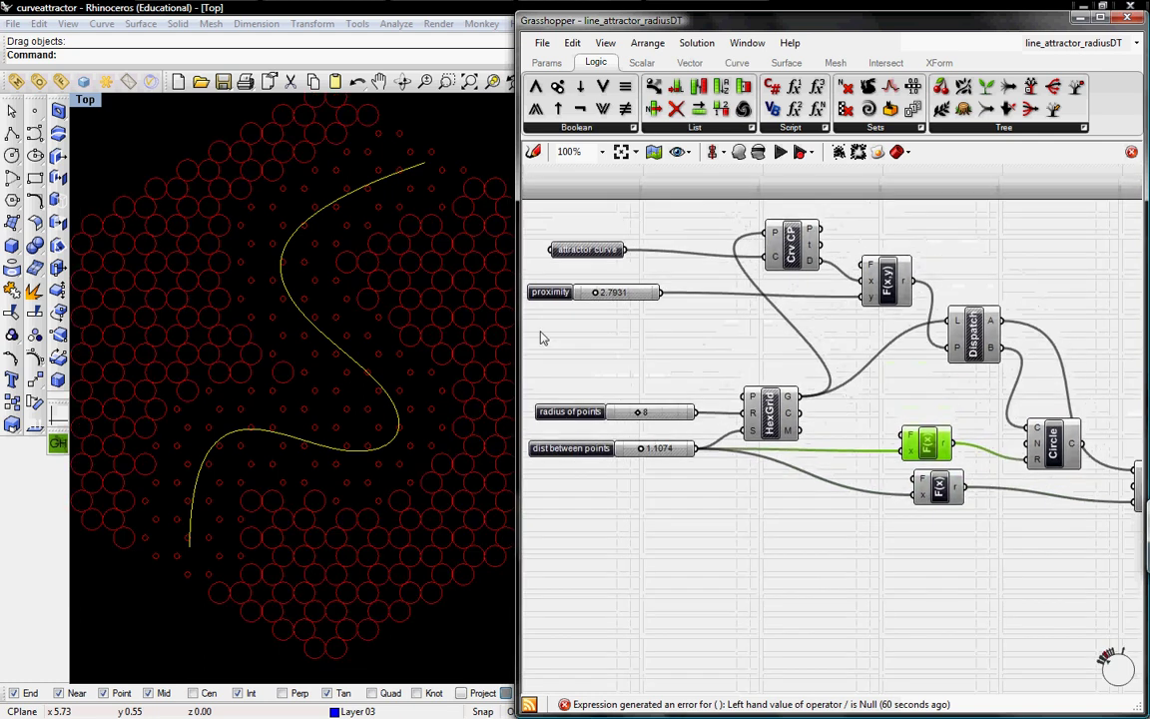